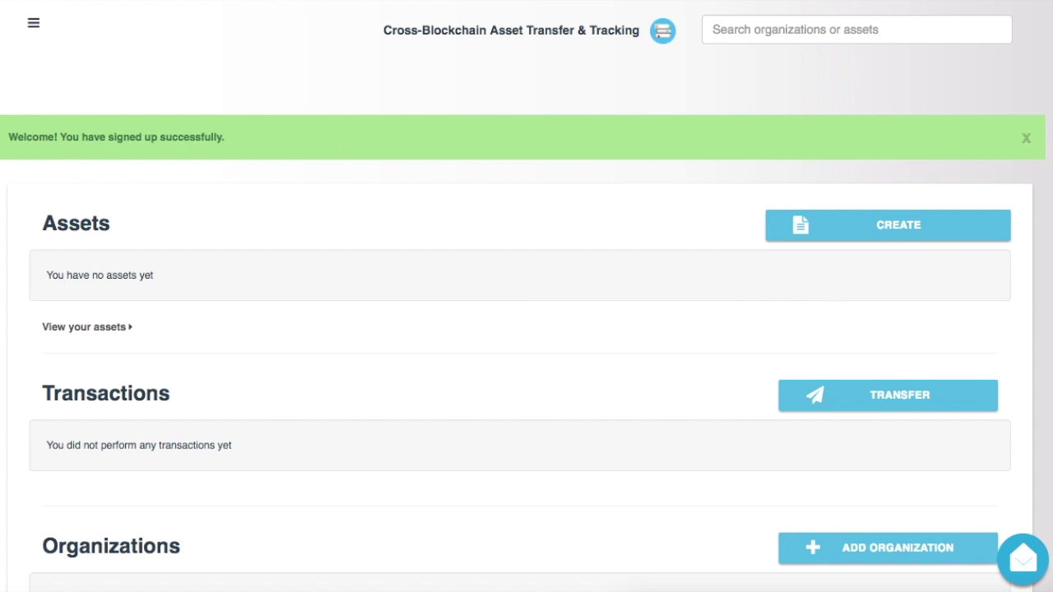
- Open the New Asset form from the Assets section of the dashboard
{"action": "left_click", "coordinate": [908, 229]}
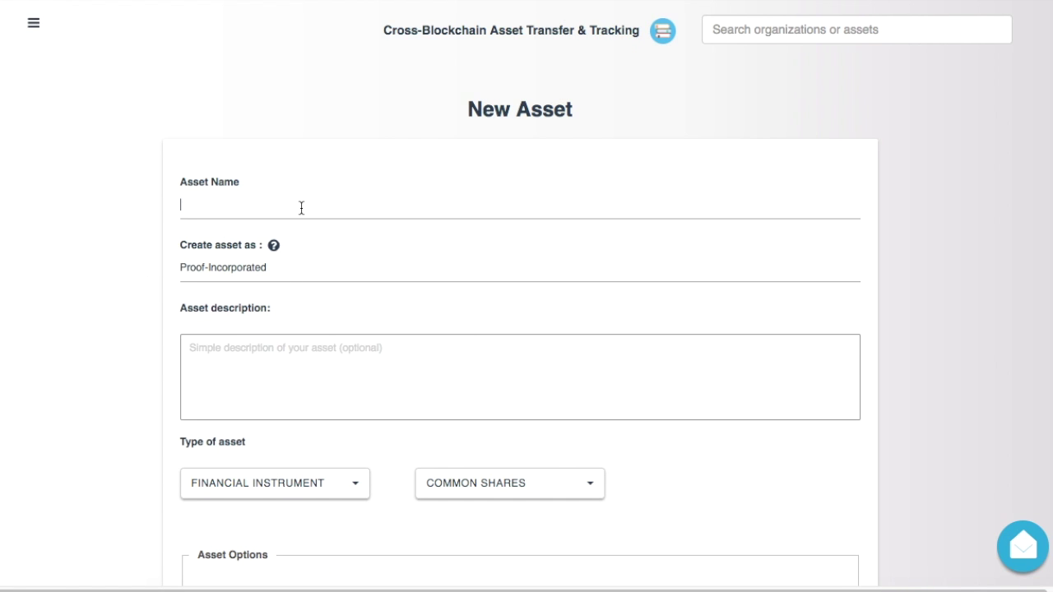
- Paste the travel-financing commercial paper description into the Asset description field
{"action": "left_click", "coordinate": [315, 345]}
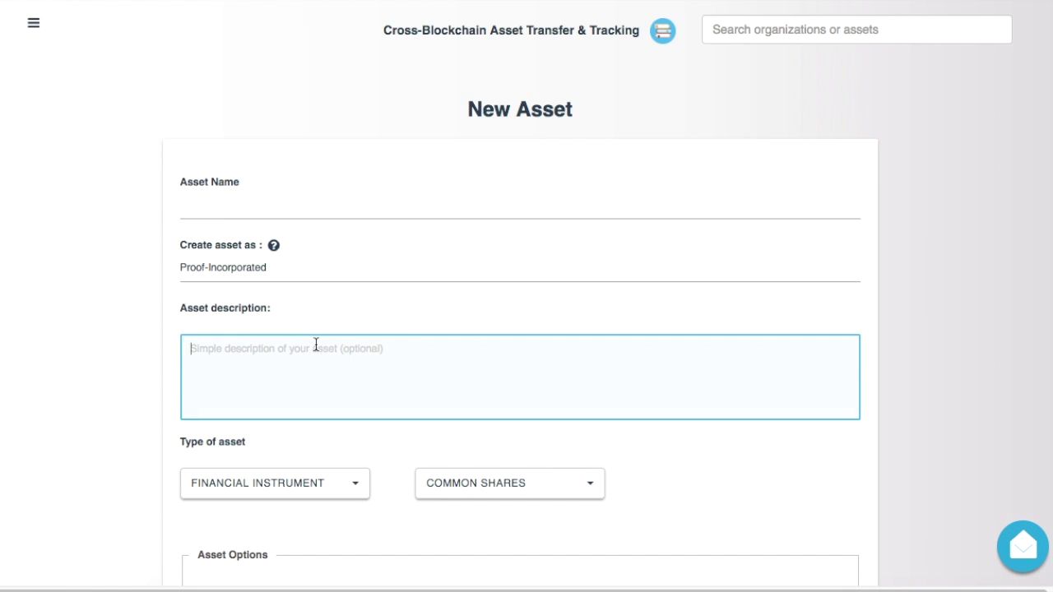
{"action": "type", "text": "Commercial paper issued by Proof, Inc. to finance travel expenses securing MOUs and other agreements in the UAE March 5-8, 2016. 5% discount price to be paid at face value within 30 days."}
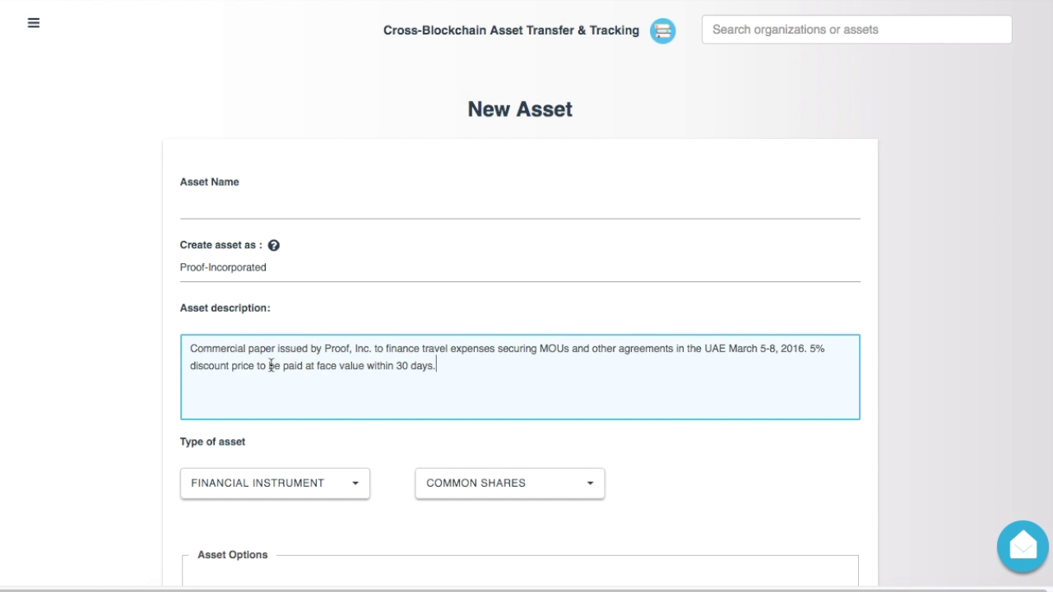
{"action": "left_click_drag", "start_coordinate": [213, 348], "coordinate": [443, 373]}
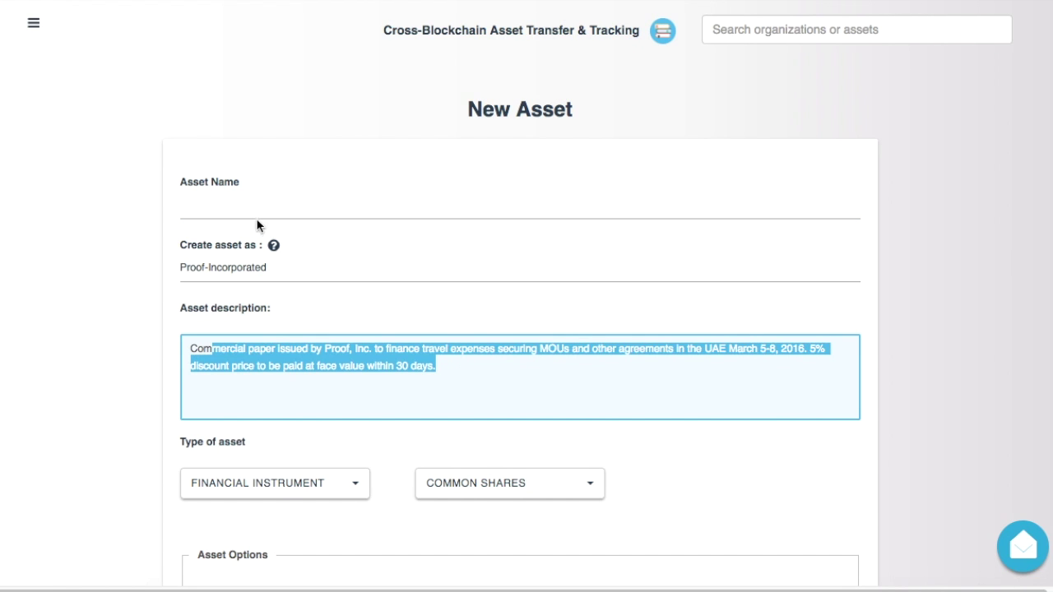
- Paste 'Proof,Inc. Commercial Paper (Feb -March 2017)' into the Asset Name field
{"action": "left_click", "coordinate": [230, 201]}
{"action": "key", "text": "ctrl+t"}
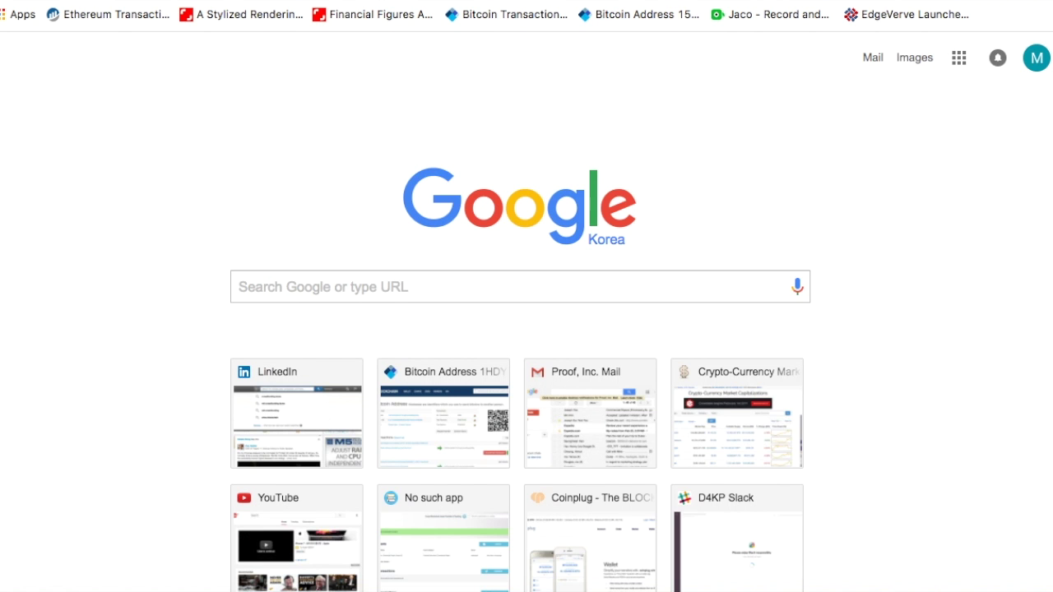
{"action": "key", "text": "ctrl+w"}
{"action": "type", "text": "Proof,Inc. Commercial Paper (Feb -March 2017)"}
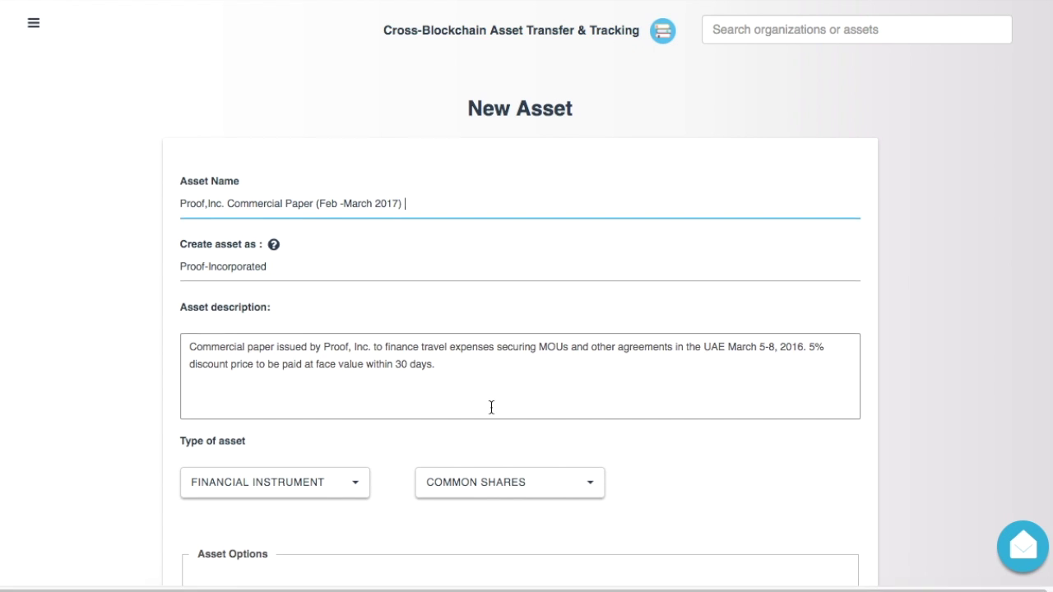
{"action": "scroll", "coordinate": [491, 405], "scroll_direction": "down", "scroll_amount": 3}
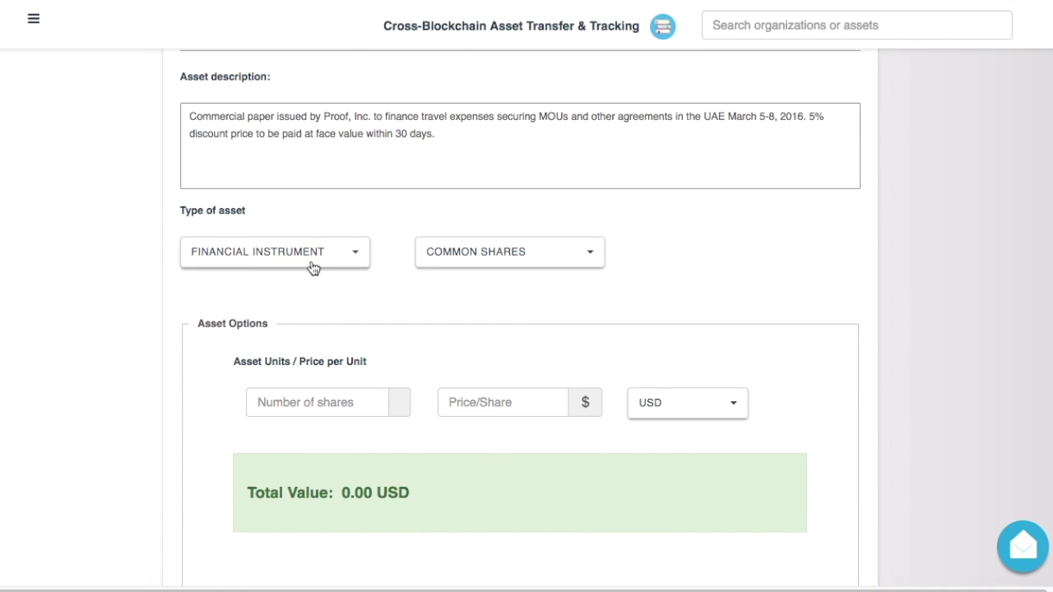
- Keep Financial Instrument as the category and set the asset type to Commercial Paper
{"action": "left_click", "coordinate": [339, 261]}
{"action": "left_click", "coordinate": [287, 295]}
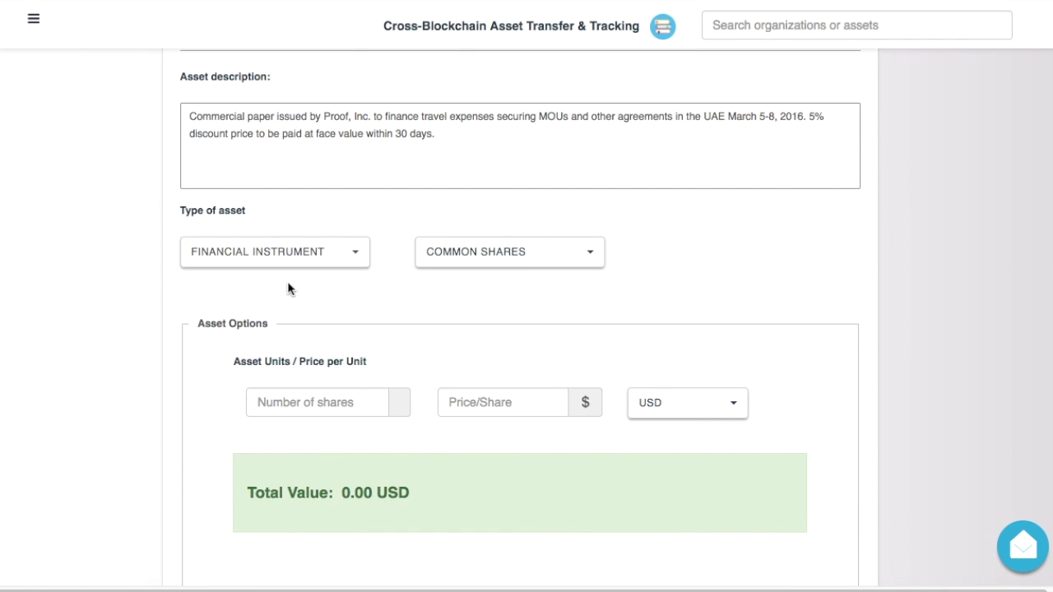
{"action": "left_click", "coordinate": [497, 267]}
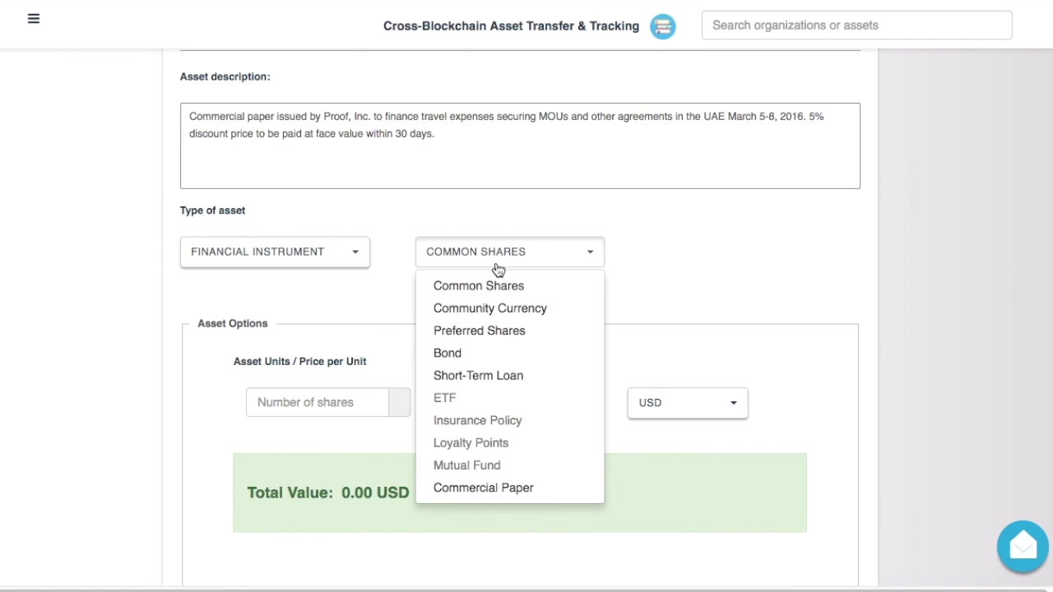
{"action": "left_click", "coordinate": [513, 490]}
{"action": "scroll", "coordinate": [366, 384], "scroll_direction": "down", "scroll_amount": 1}
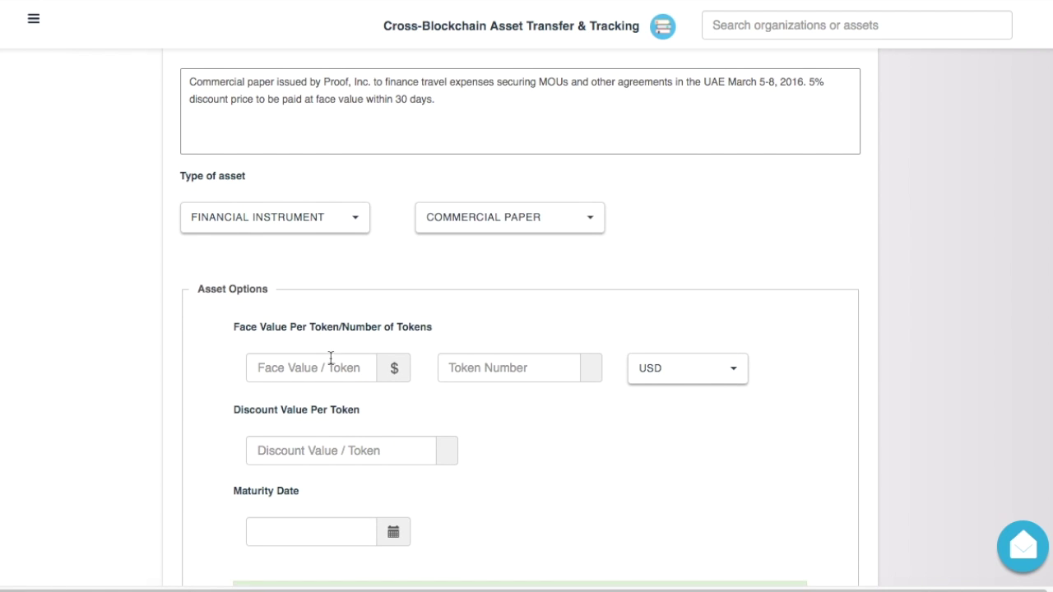
- Enter a 10 USD face value, 40 tokens and a 9.50 discount value per token
{"action": "left_click", "coordinate": [548, 369]}
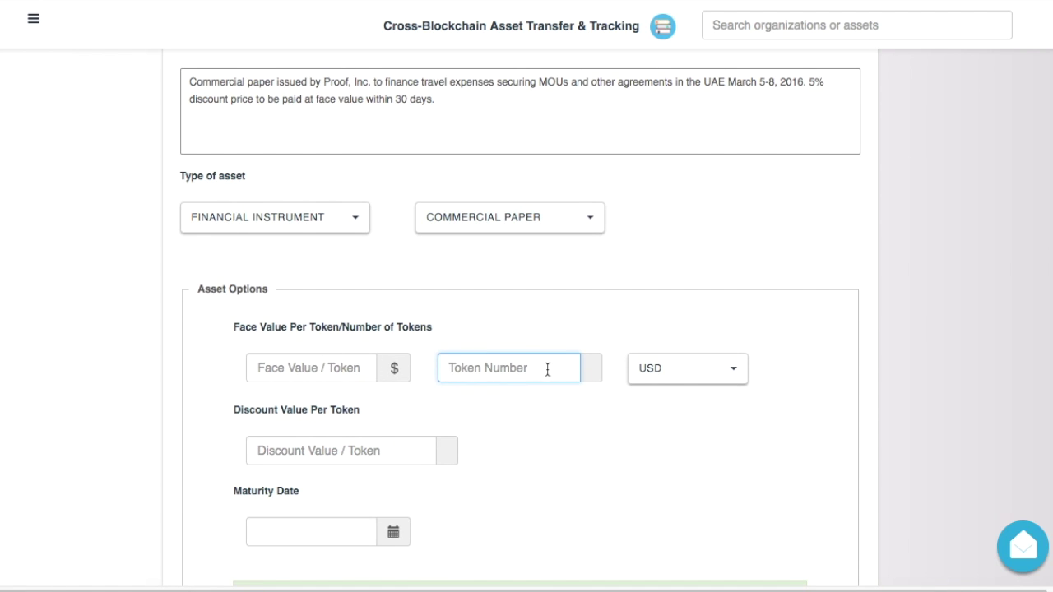
{"action": "left_click", "coordinate": [327, 366]}
{"action": "type", "text": "10"}
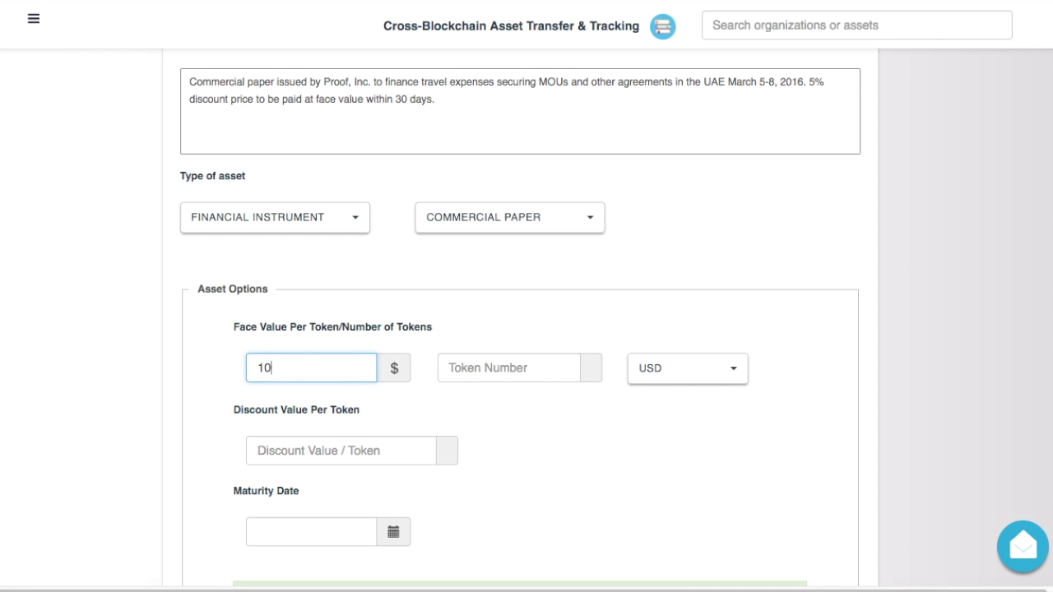
{"action": "left_click", "coordinate": [514, 371]}
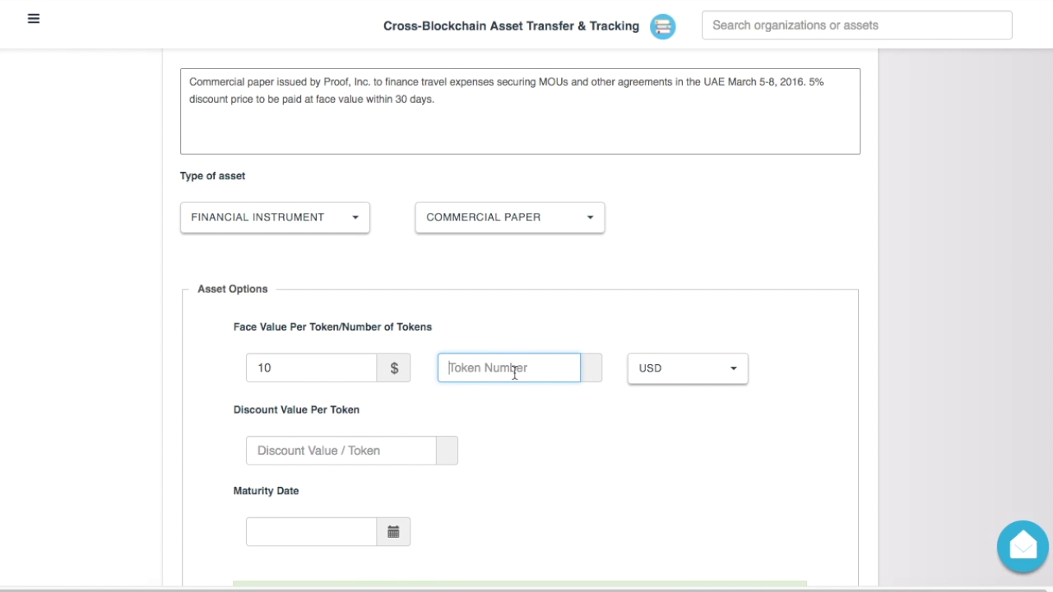
{"action": "type", "text": "40"}
{"action": "scroll", "coordinate": [559, 389], "scroll_direction": "down", "scroll_amount": 3}
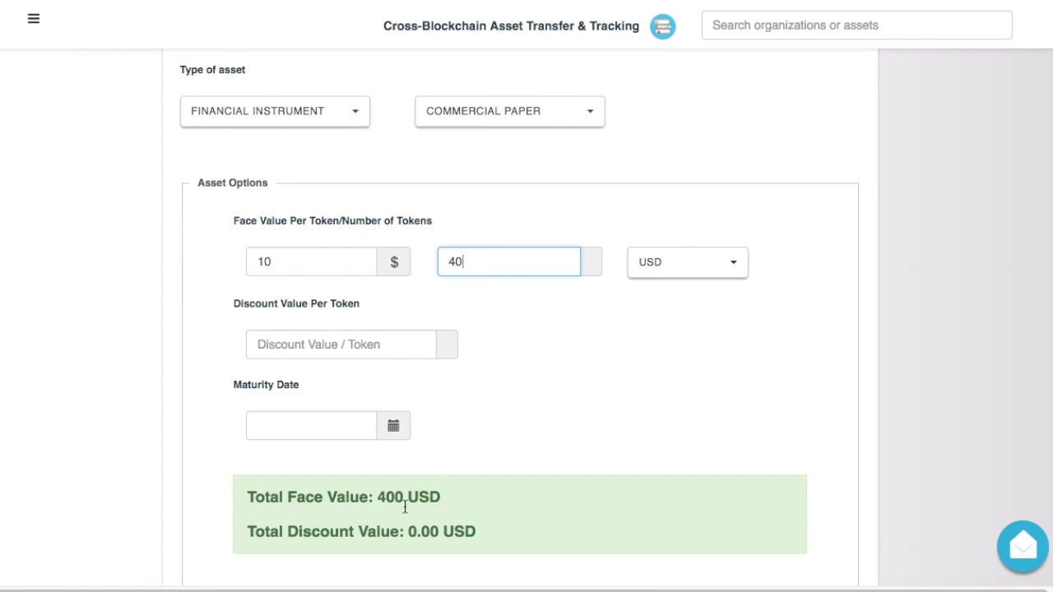
{"action": "left_click", "coordinate": [333, 356]}
{"action": "type", "text": "9.50"}
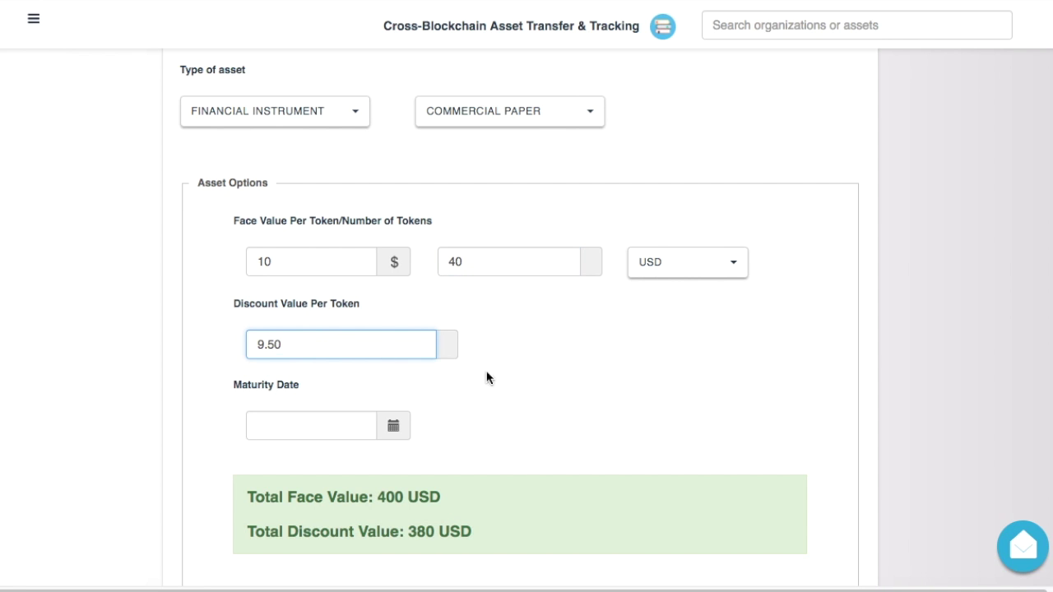
{"action": "scroll", "coordinate": [395, 376], "scroll_direction": "down", "scroll_amount": 1}
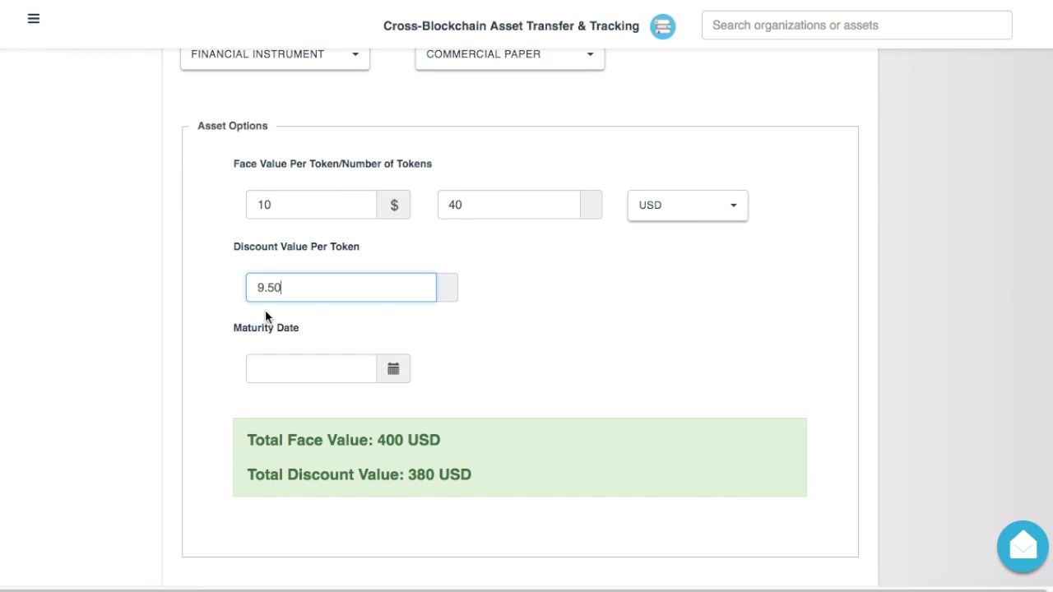
- Set the maturity date to 03/26/2017 and put the asset On market
{"action": "left_click", "coordinate": [313, 369]}
{"action": "left_click", "coordinate": [395, 371]}
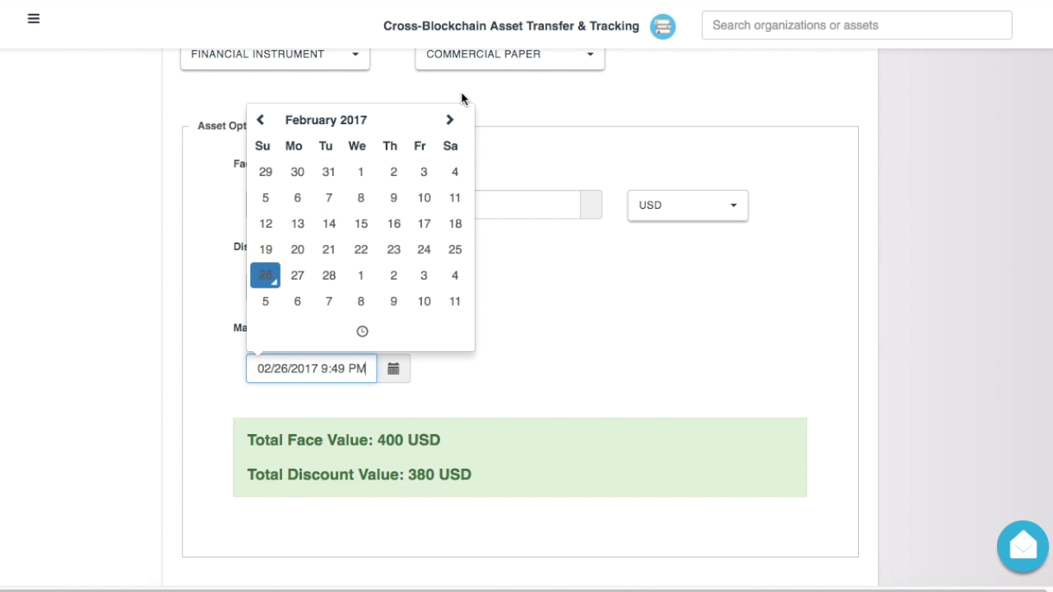
{"action": "left_click", "coordinate": [454, 122]}
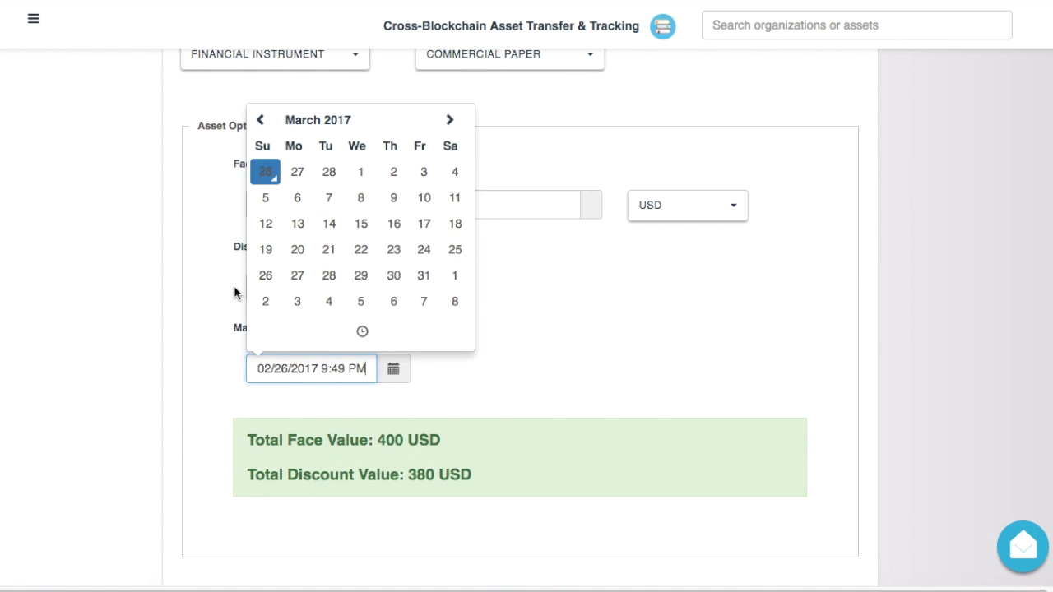
{"action": "left_click", "coordinate": [265, 275]}
{"action": "left_click", "coordinate": [748, 400]}
{"action": "scroll", "coordinate": [506, 342], "scroll_direction": "down", "scroll_amount": 3}
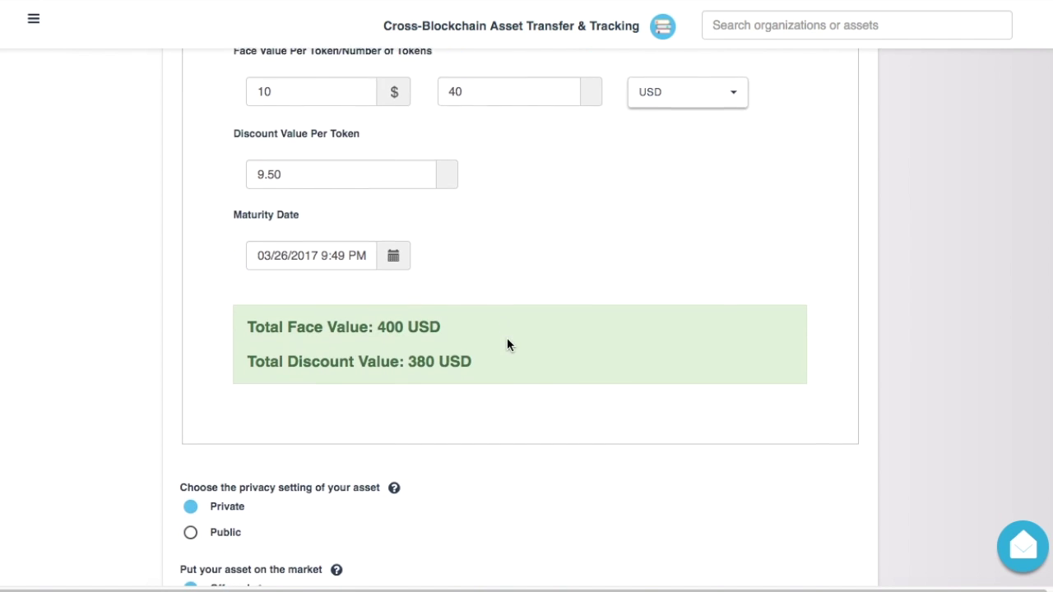
{"action": "scroll", "coordinate": [264, 400], "scroll_direction": "down", "scroll_amount": 5}
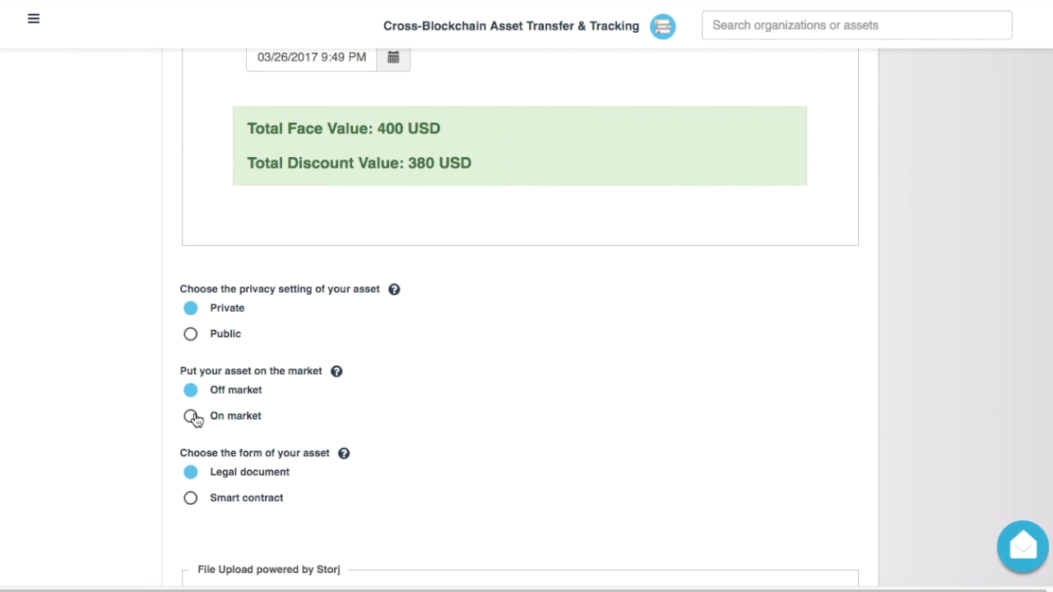
{"action": "left_click", "coordinate": [191, 416]}
{"action": "scroll", "coordinate": [383, 390], "scroll_direction": "down", "scroll_amount": 2}
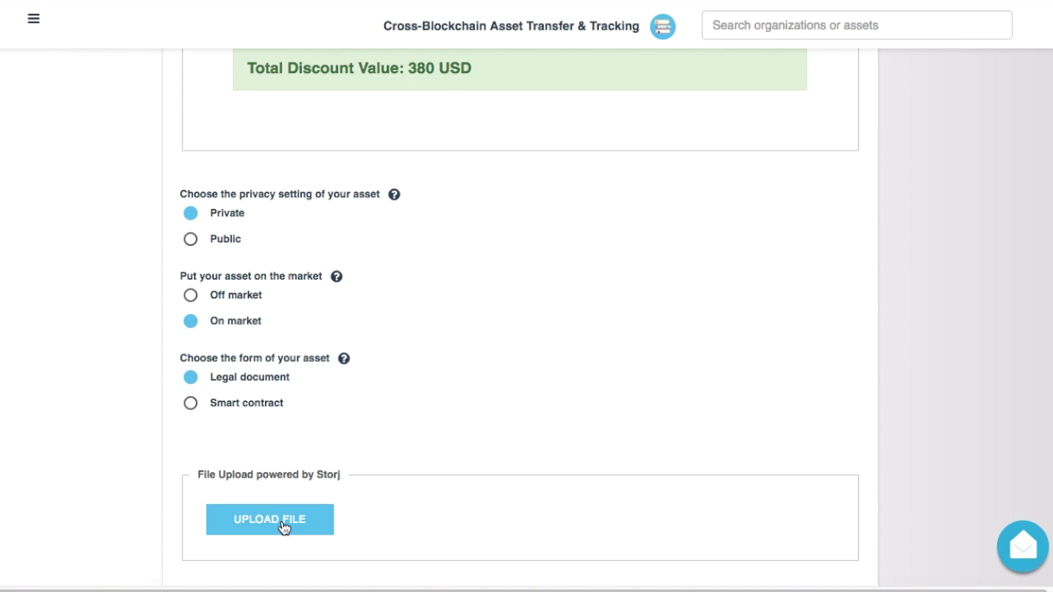
- Upload Proof Commerical Paper.pdf to Storj as the legal document and copy its file hash
{"action": "left_click", "coordinate": [306, 530]}
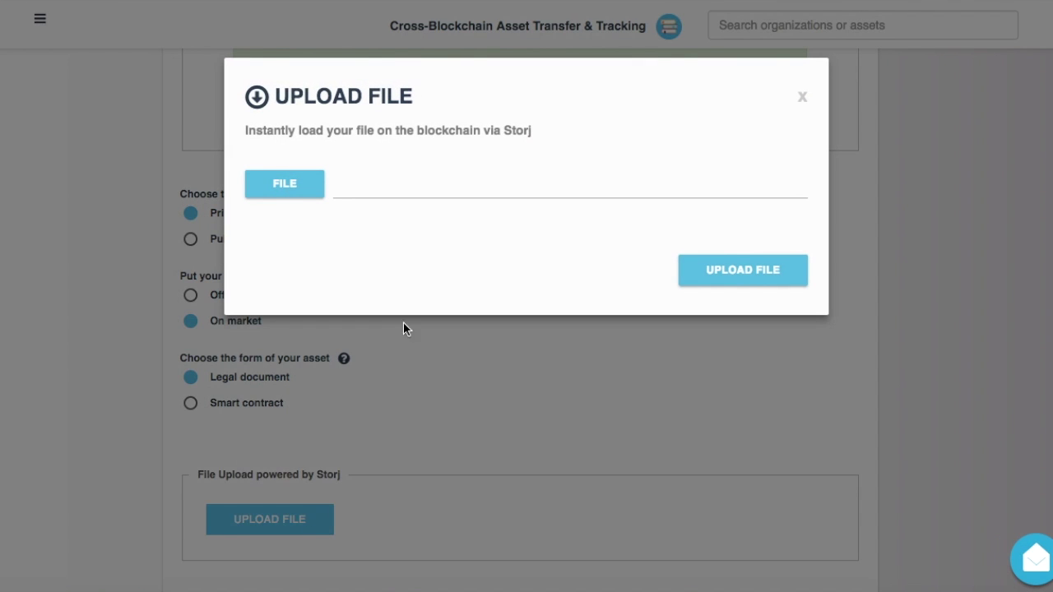
{"action": "left_click", "coordinate": [288, 182]}
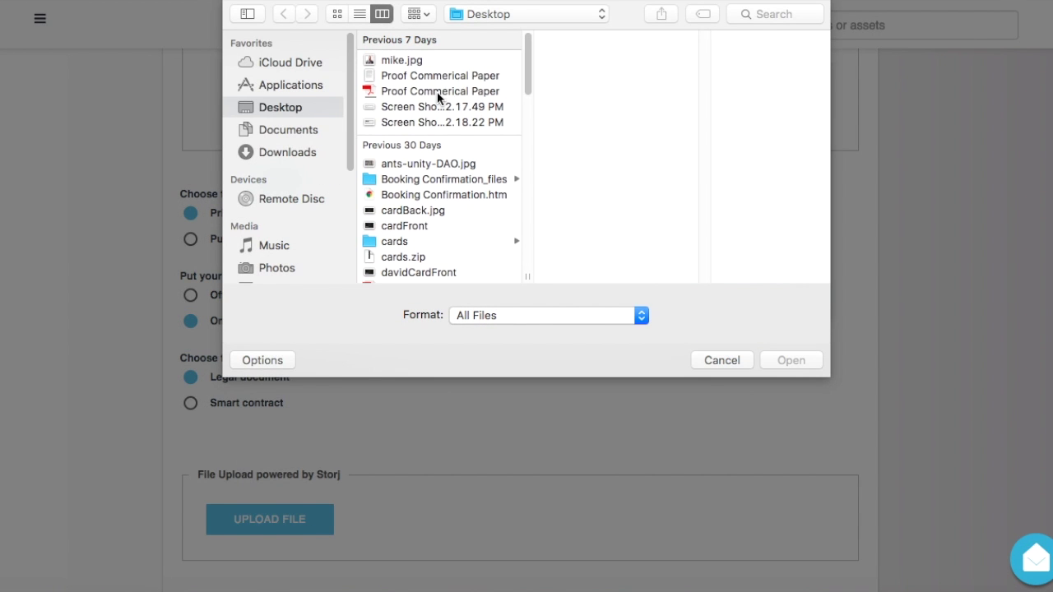
{"action": "left_click", "coordinate": [436, 92]}
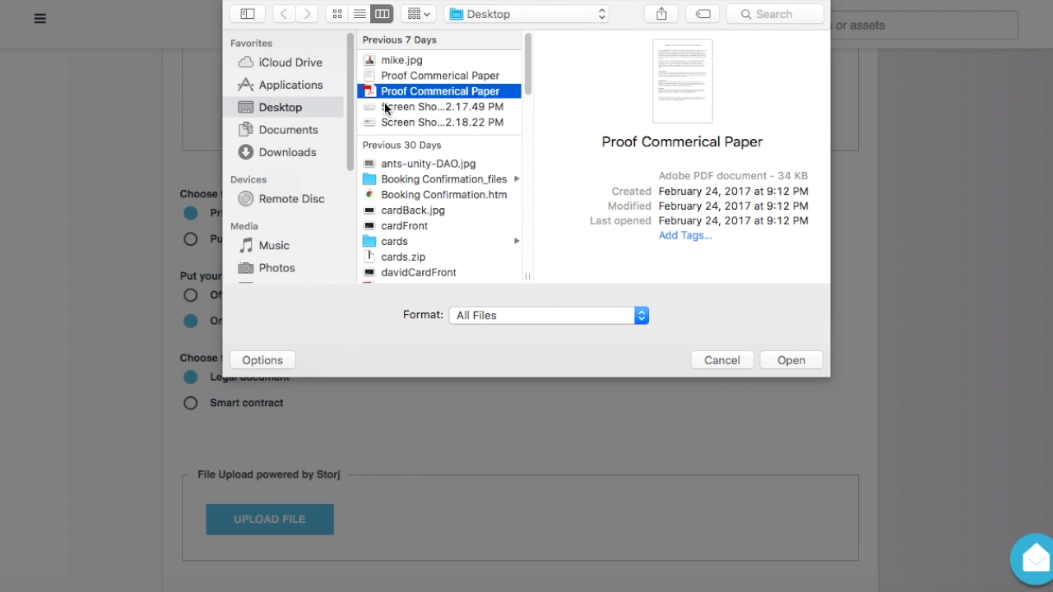
{"action": "left_click", "coordinate": [801, 360]}
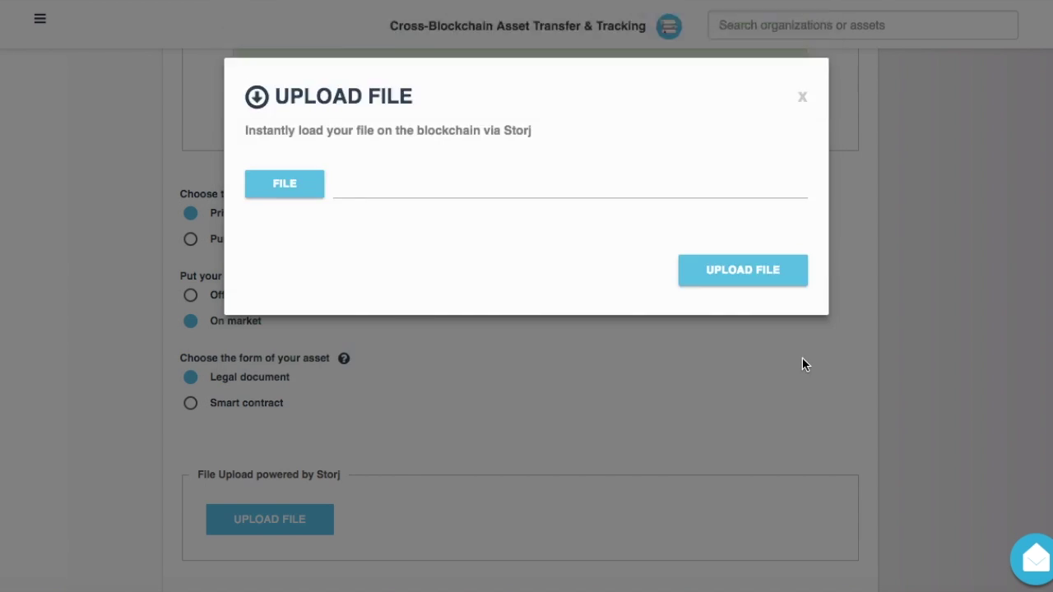
{"action": "left_click", "coordinate": [741, 272]}
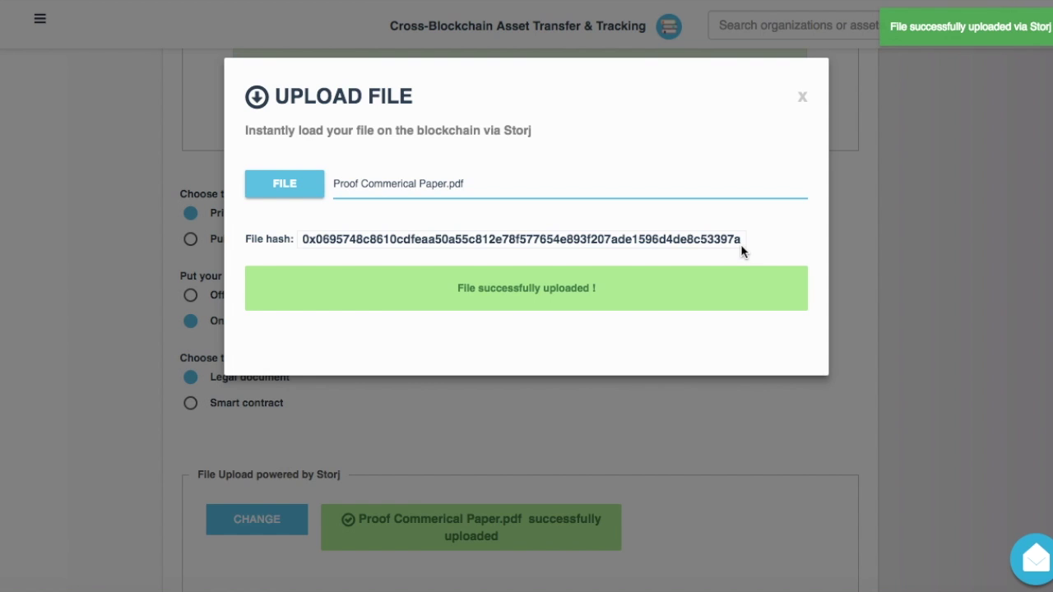
{"action": "left_click_drag", "start_coordinate": [740, 240], "coordinate": [300, 241]}
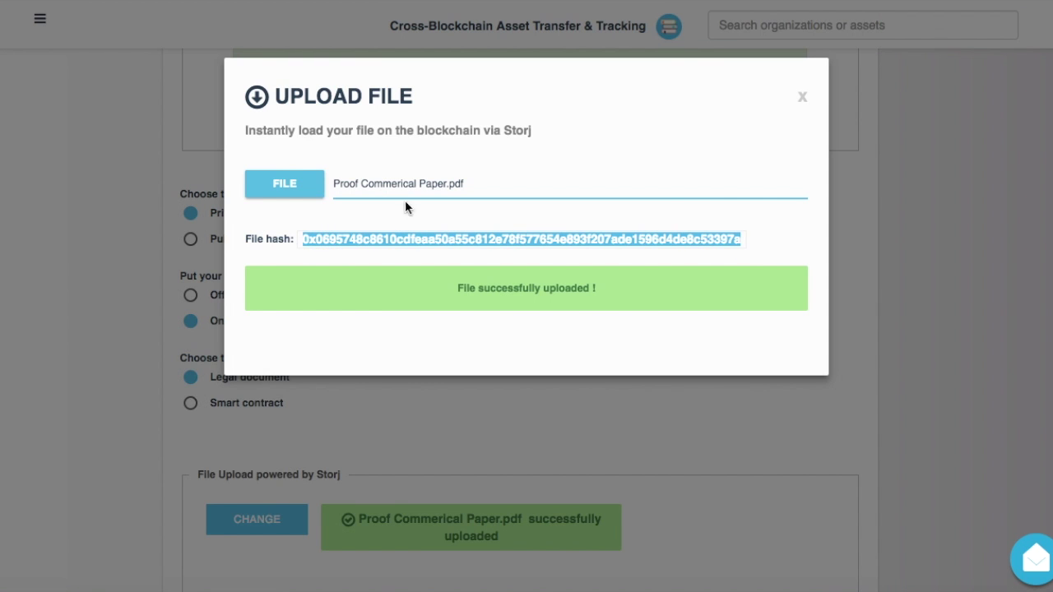
{"action": "left_click", "coordinate": [802, 102]}
- Keep PROOF as the blockchain and review the completed commercial paper form values
{"action": "scroll", "coordinate": [490, 344], "scroll_direction": "down", "scroll_amount": 3}
{"action": "scroll", "coordinate": [490, 343], "scroll_direction": "down", "scroll_amount": 3}
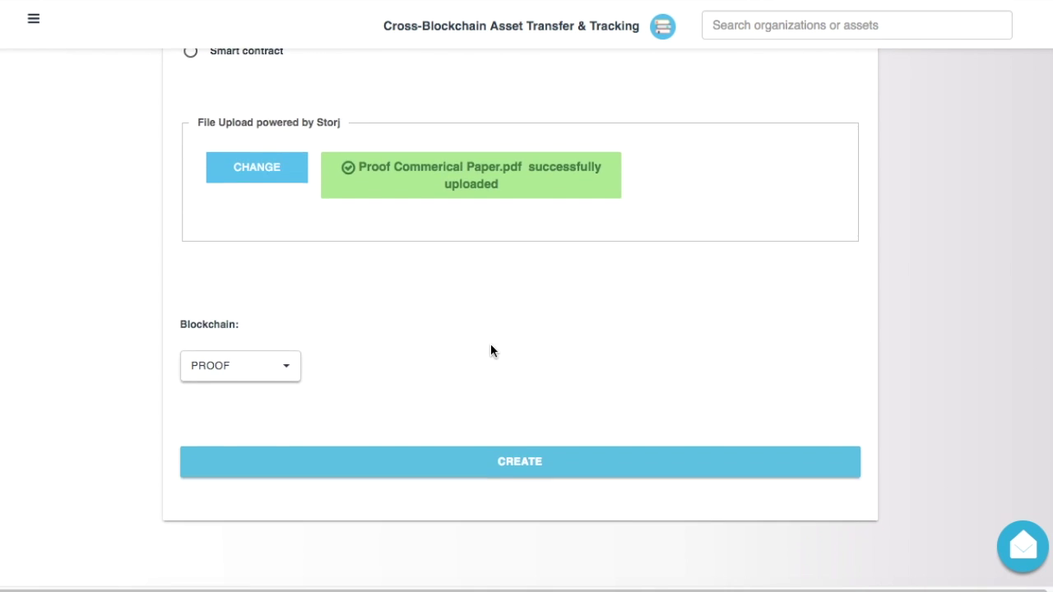
{"action": "left_click", "coordinate": [285, 368]}
{"action": "scroll", "coordinate": [233, 440], "scroll_direction": "down", "scroll_amount": 1}
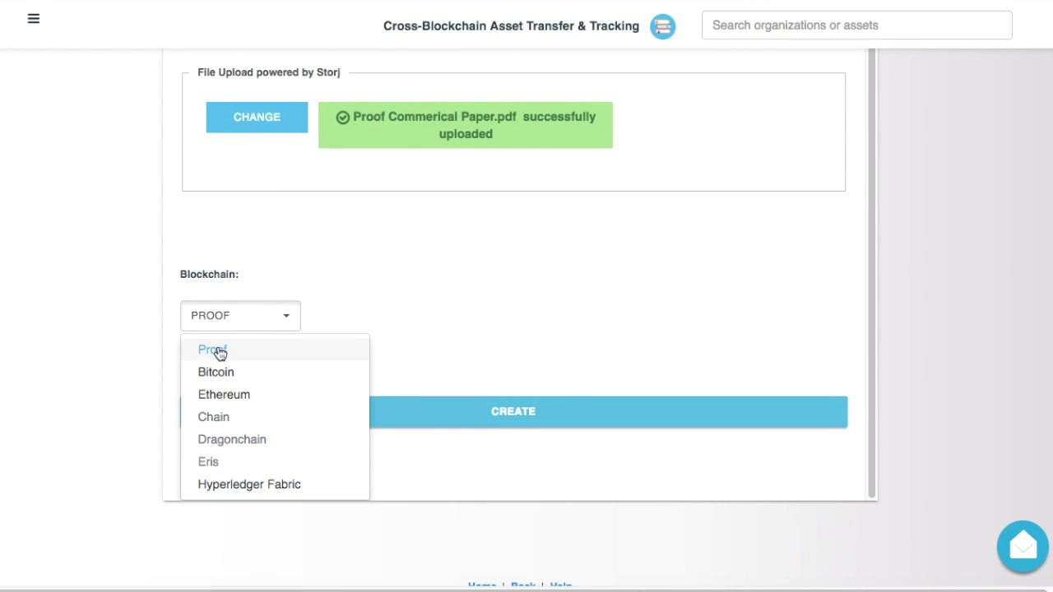
{"action": "left_click", "coordinate": [236, 349]}
{"action": "scroll", "coordinate": [364, 280], "scroll_direction": "up", "scroll_amount": 1}
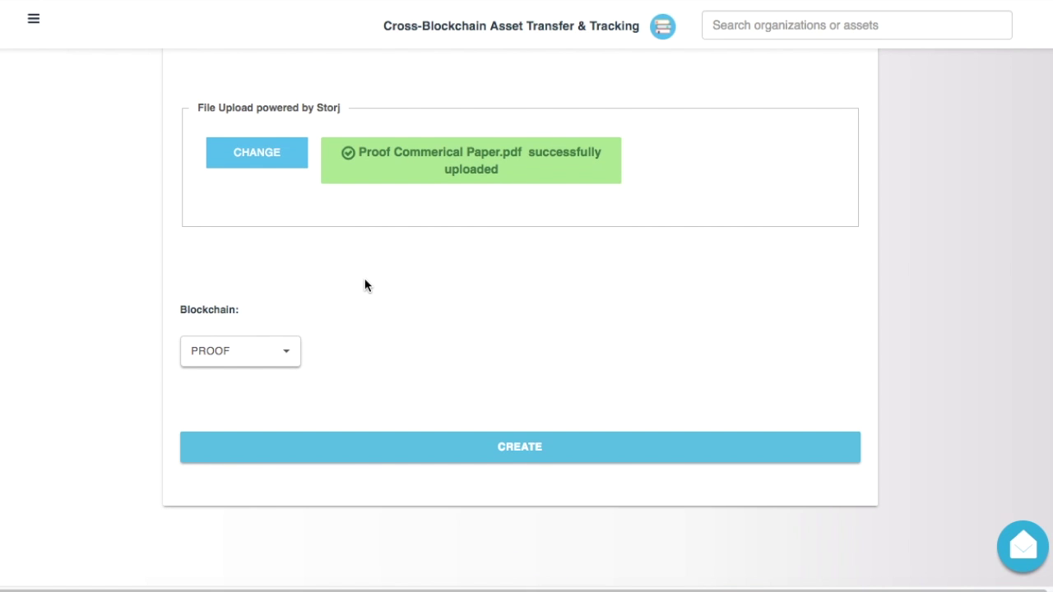
{"action": "scroll", "coordinate": [364, 278], "scroll_direction": "up", "scroll_amount": 4}
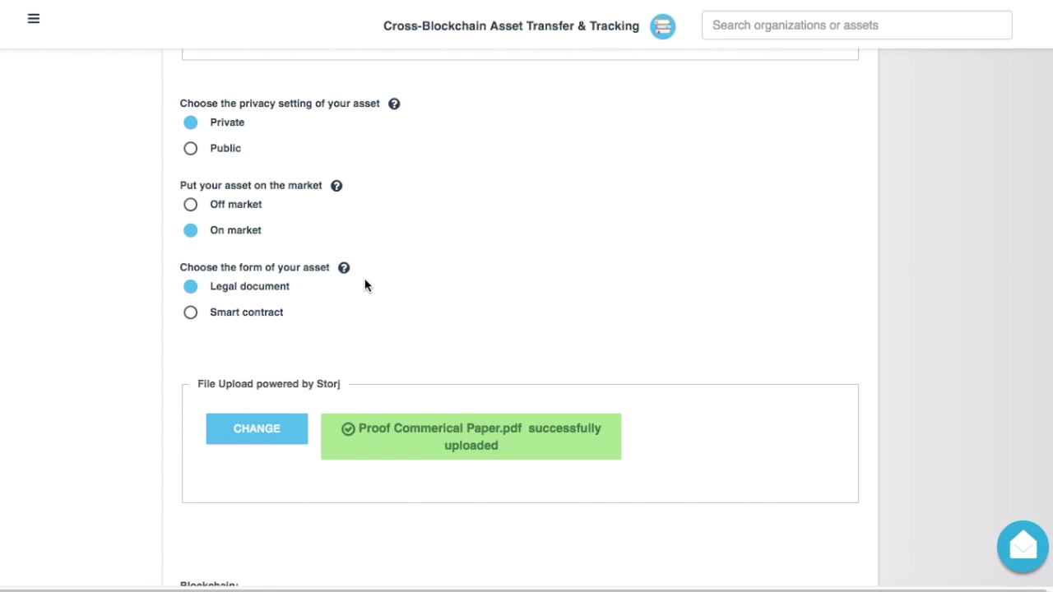
{"action": "scroll", "coordinate": [364, 278], "scroll_direction": "up", "scroll_amount": 8}
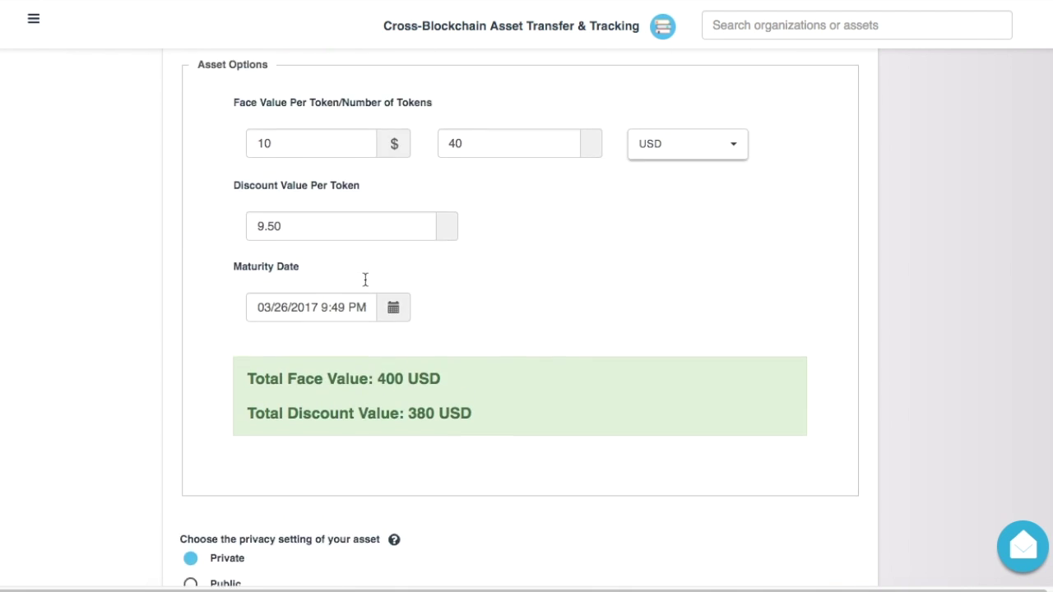
{"action": "scroll", "coordinate": [364, 280], "scroll_direction": "up", "scroll_amount": 5}
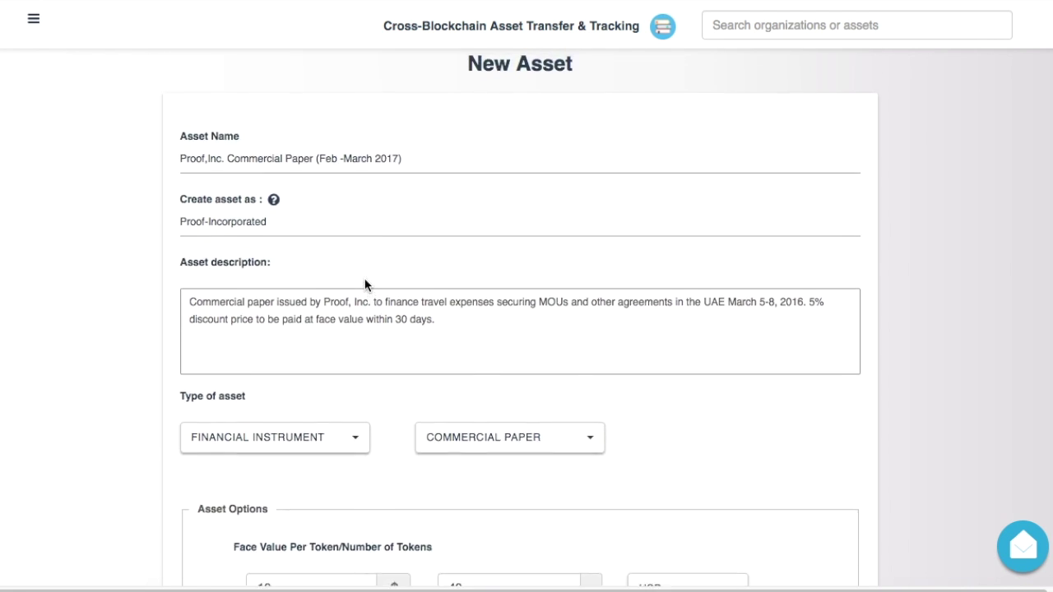
{"action": "scroll", "coordinate": [364, 278], "scroll_direction": "down", "scroll_amount": 14}
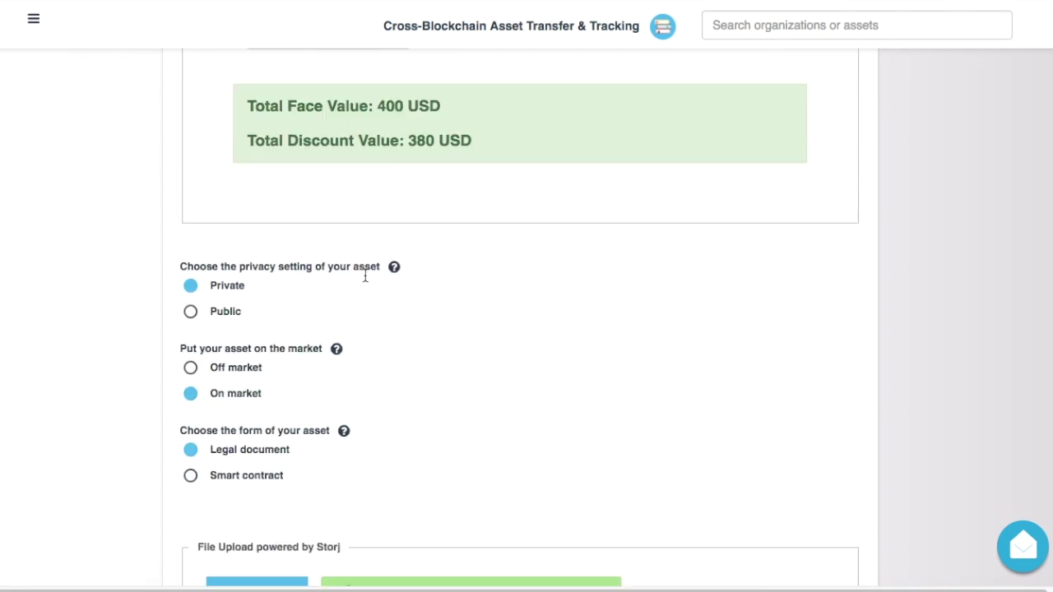
{"action": "scroll", "coordinate": [383, 369], "scroll_direction": "down", "scroll_amount": 3}
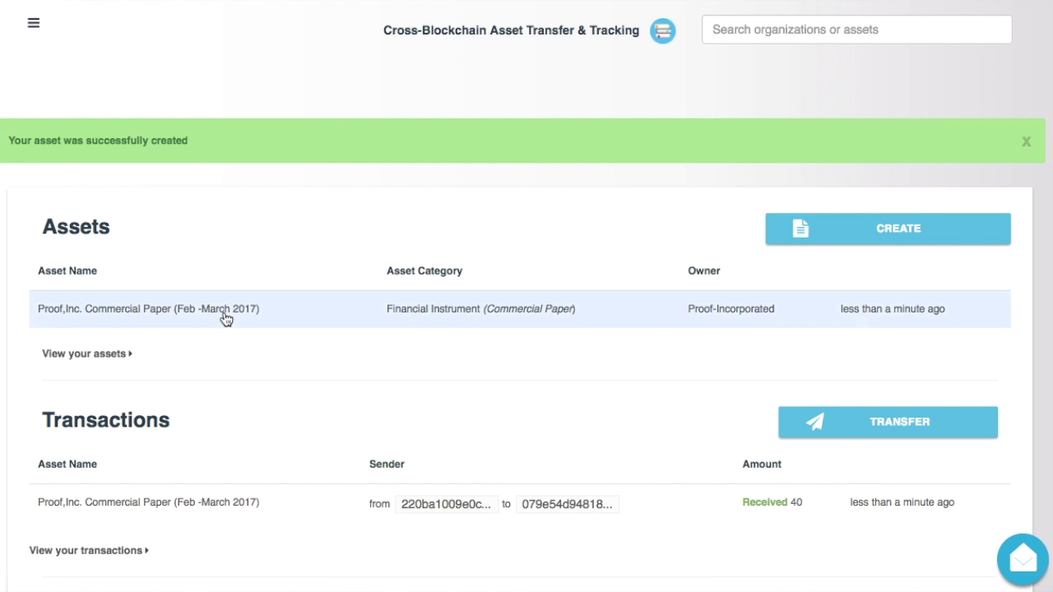
- Open the Proof,Inc. Commercial Paper asset and view its creation transaction details
{"action": "left_click", "coordinate": [226, 319]}
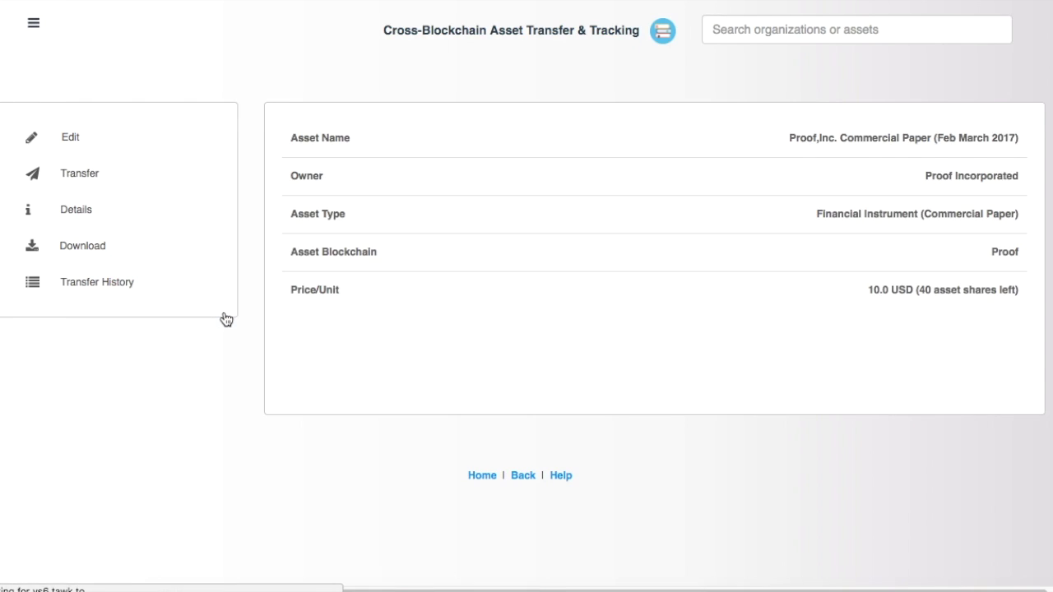
{"action": "left_click", "coordinate": [79, 211]}
{"action": "scroll", "coordinate": [320, 287], "scroll_direction": "down", "scroll_amount": 1}
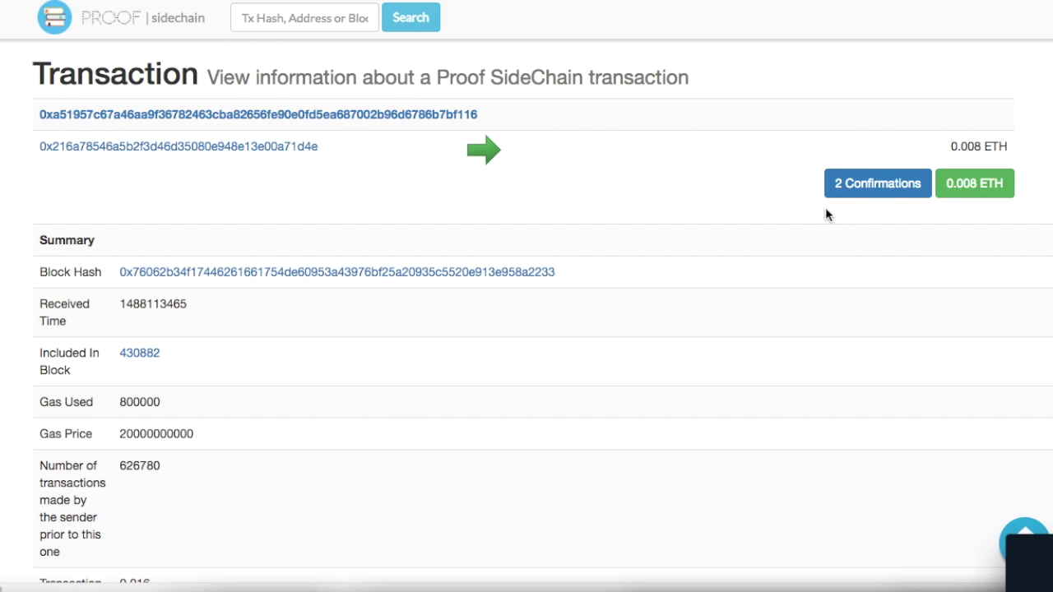
- Scroll through the sidechain transaction record for block 430882 with 2 confirmations
{"action": "scroll", "coordinate": [406, 327], "scroll_direction": "down", "scroll_amount": 3}
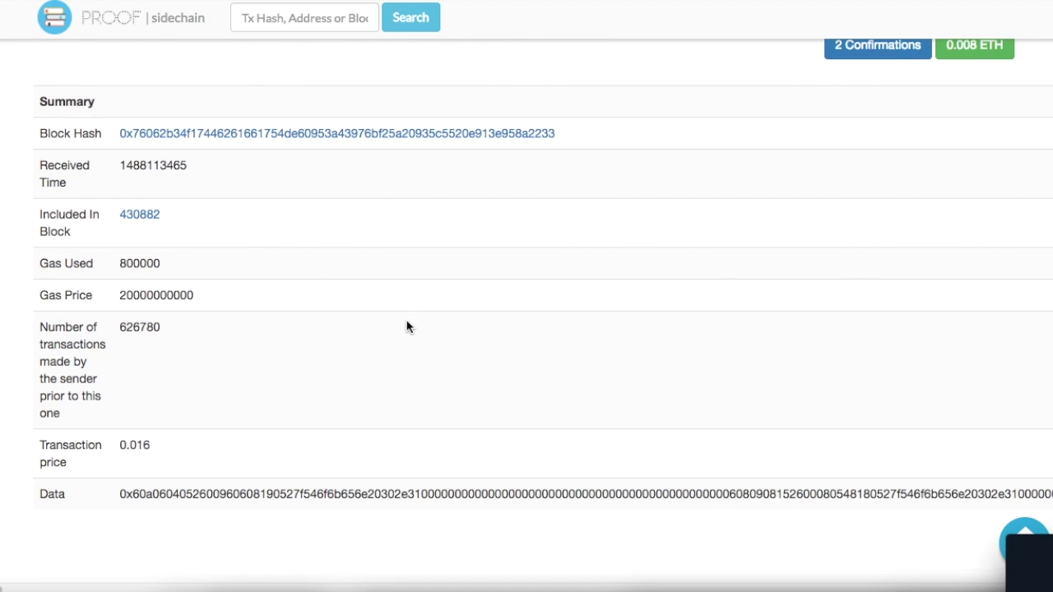
{"action": "scroll", "coordinate": [259, 296], "scroll_direction": "up", "scroll_amount": 3}
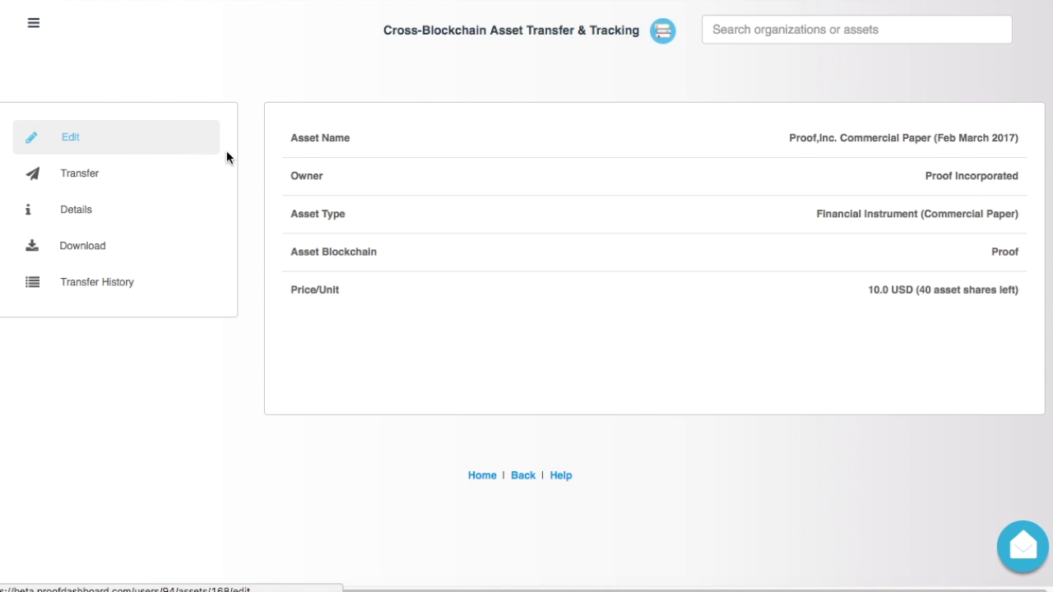
- Log out of the first account and register a second user with the sign-up form
{"action": "left_click", "coordinate": [26, 26]}
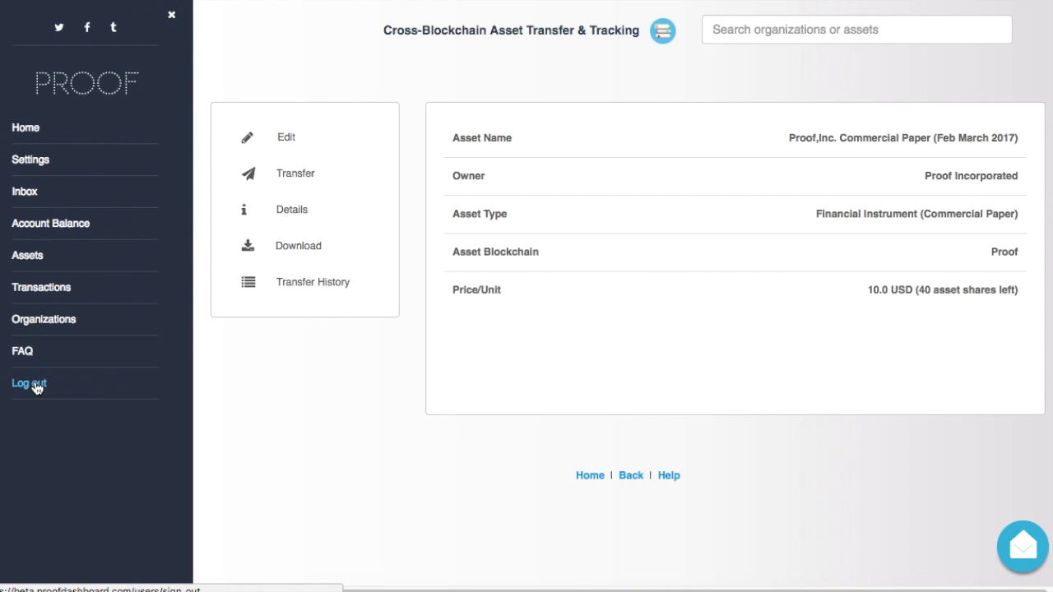
{"action": "left_click", "coordinate": [37, 384]}
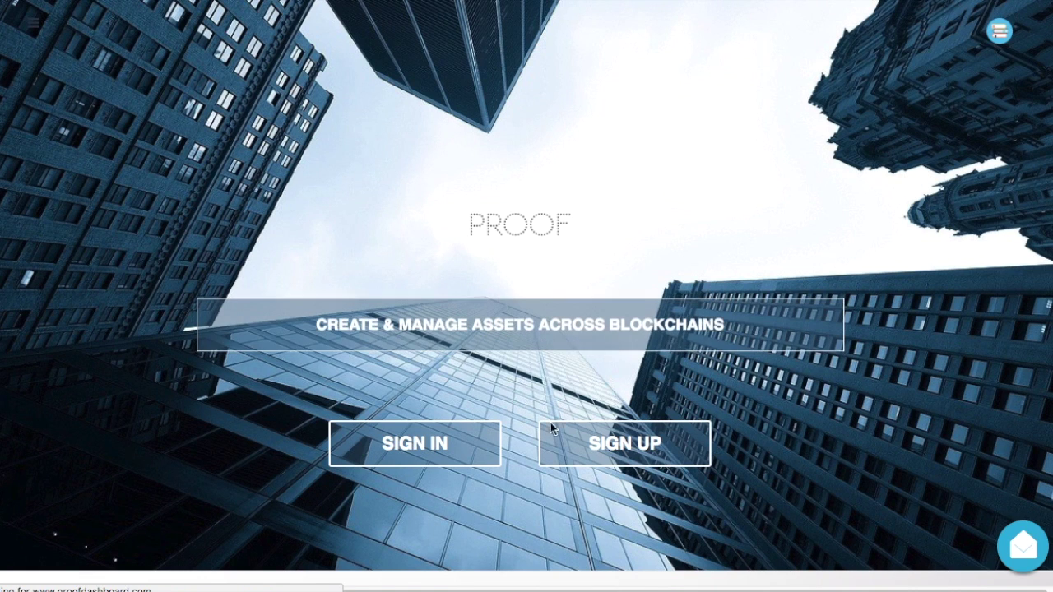
{"action": "left_click", "coordinate": [618, 449]}
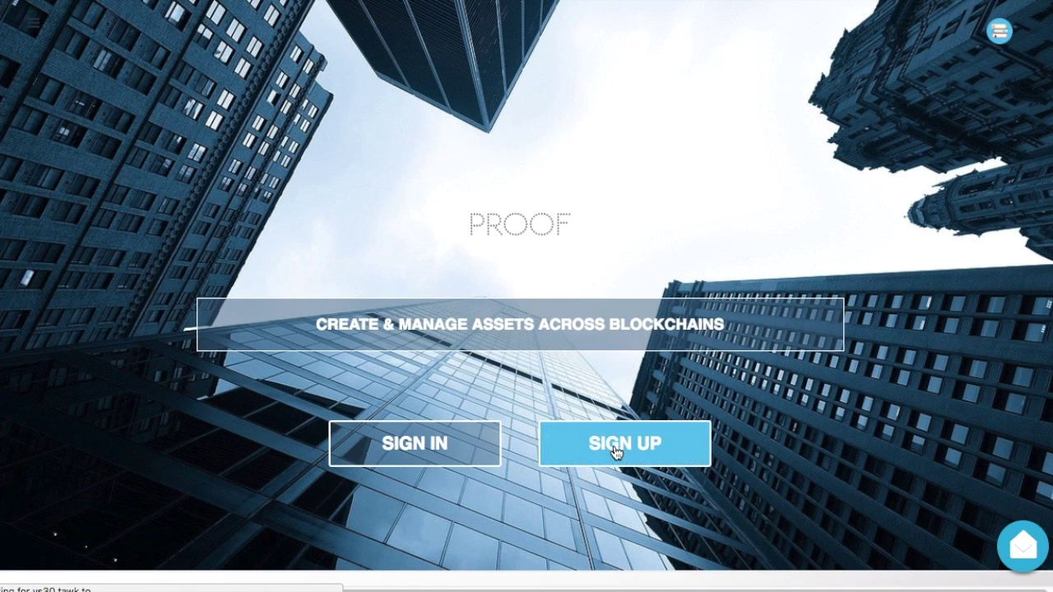
{"action": "left_click", "coordinate": [376, 188]}
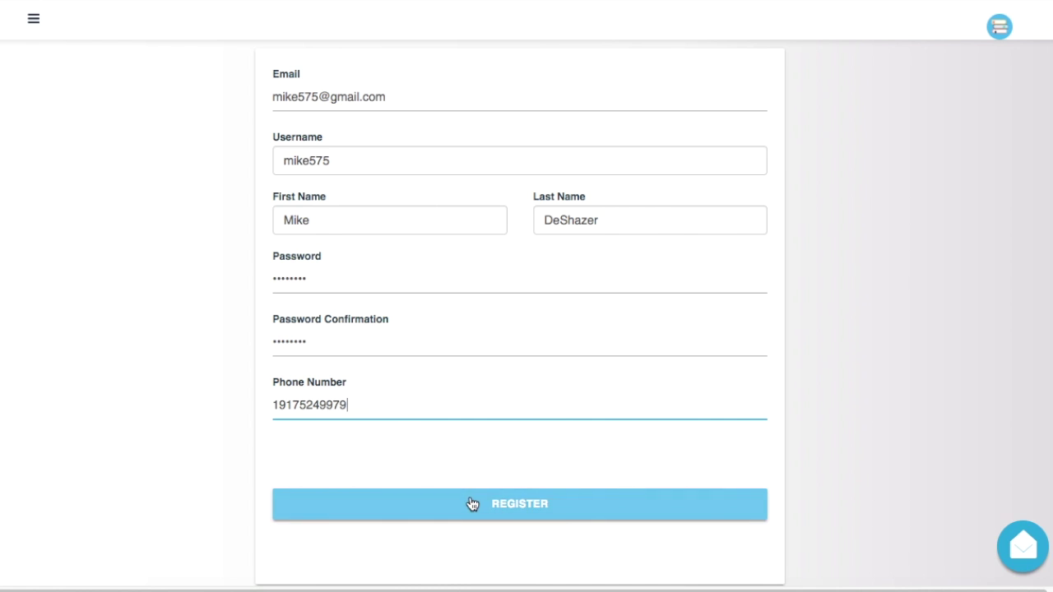
{"action": "left_click", "coordinate": [472, 503]}
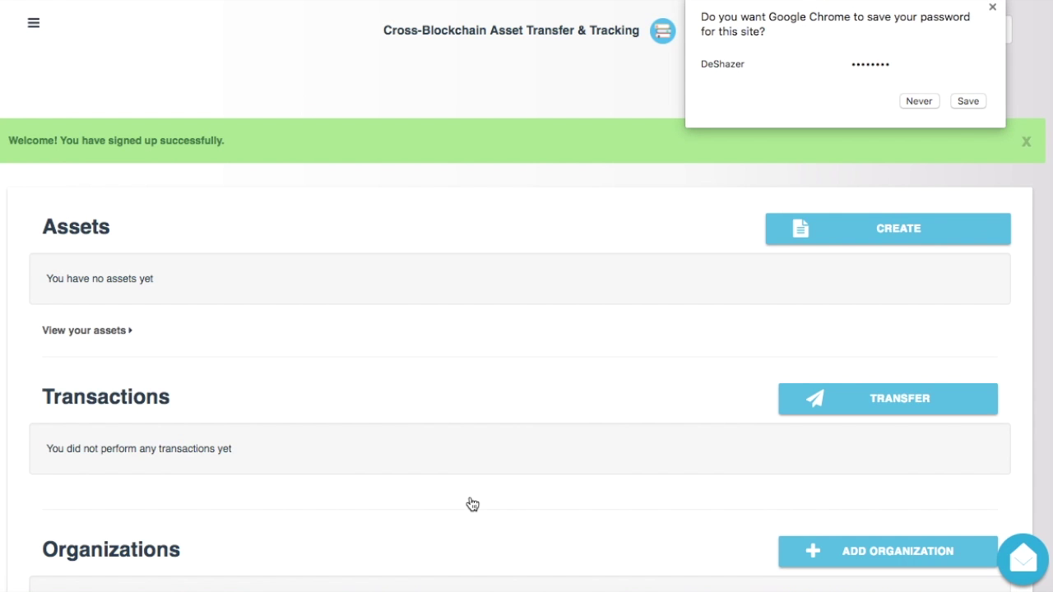
- Decline saving the password and switch to Safari's admin List of Accounts
{"action": "left_click", "coordinate": [993, 8]}
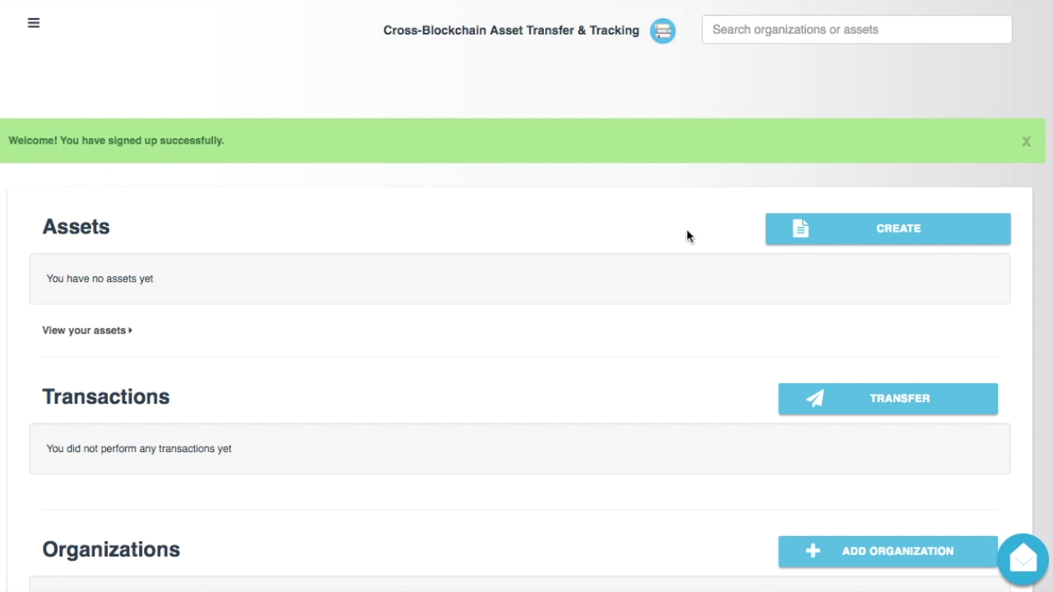
{"action": "left_click", "coordinate": [773, 43]}
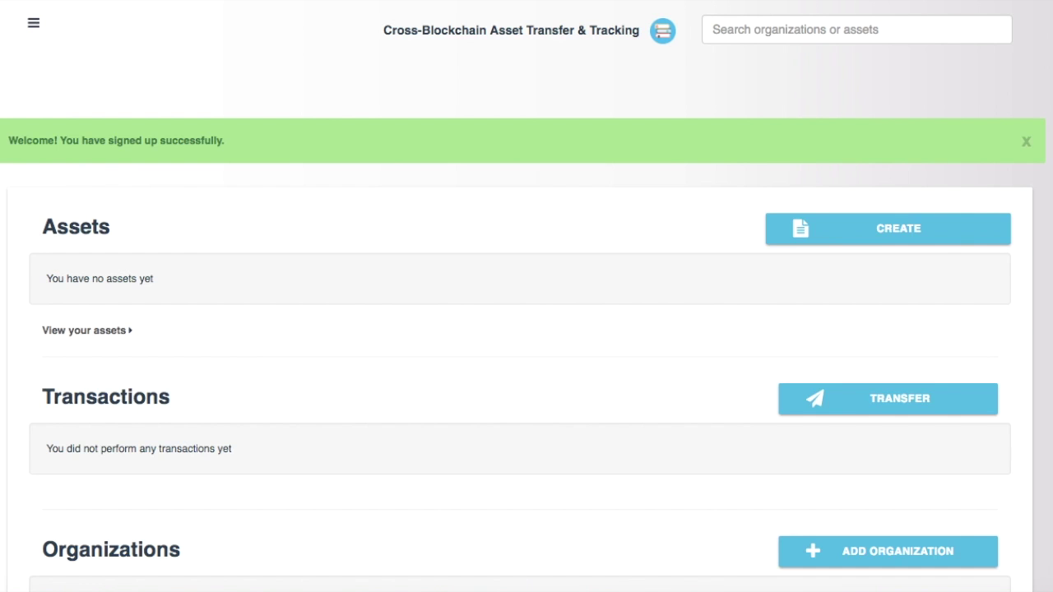
{"action": "key", "text": "super+Tab"}
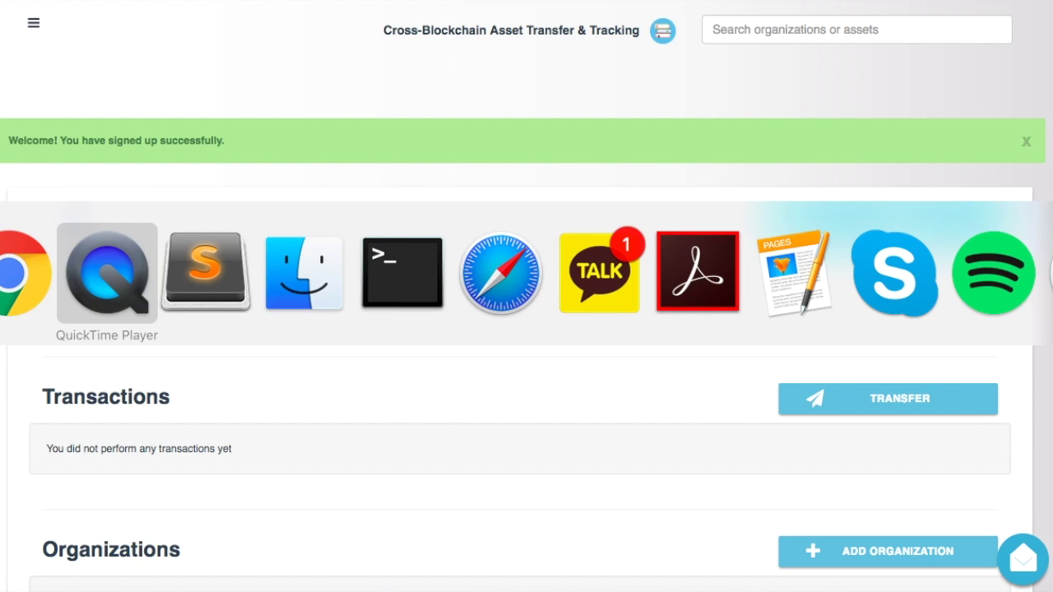
{"action": "key", "text": "super+Tab"}
{"action": "key", "text": "super+Tab"}
{"action": "key", "text": "super+Tab"}
{"action": "key", "text": "super+Tab"}
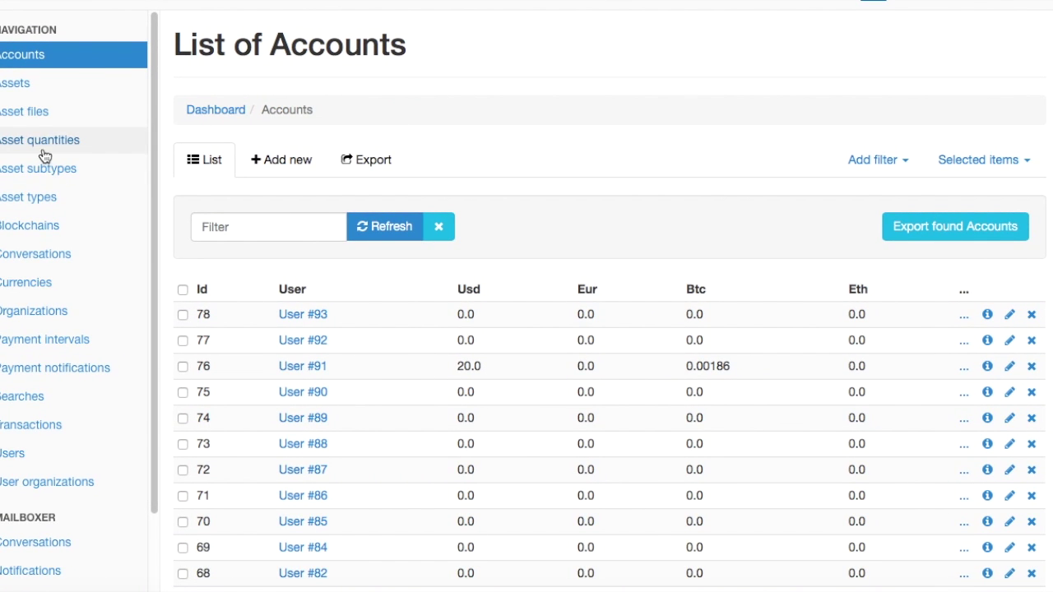
- In admin Assets, edit row 168 and tick Approved for the Proof,Inc. Commercial Paper
{"action": "left_click", "coordinate": [16, 92]}
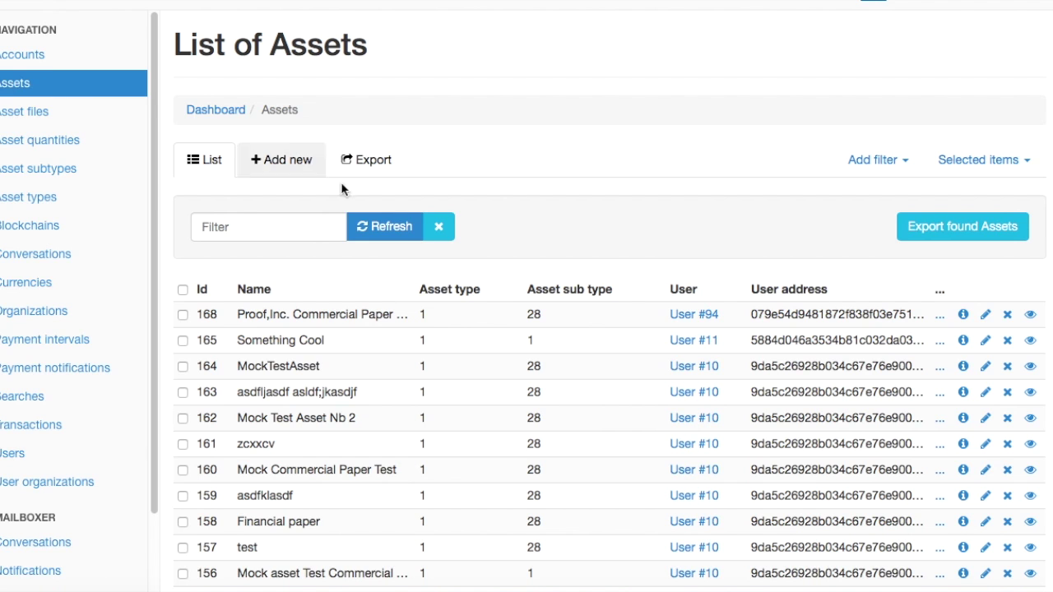
{"action": "left_click", "coordinate": [986, 315]}
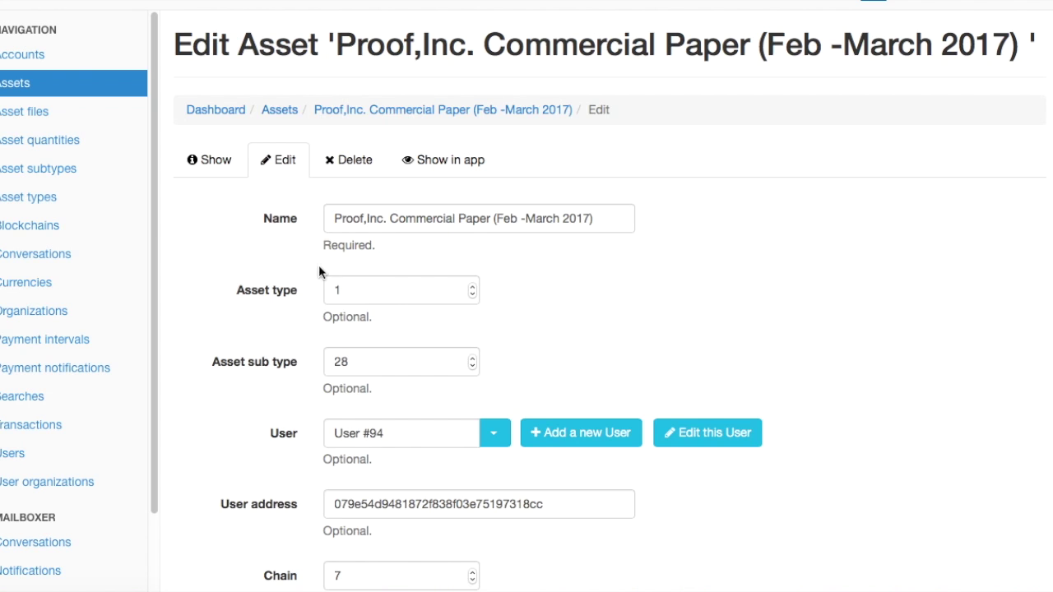
{"action": "scroll", "coordinate": [542, 287], "scroll_direction": "down", "scroll_amount": 15}
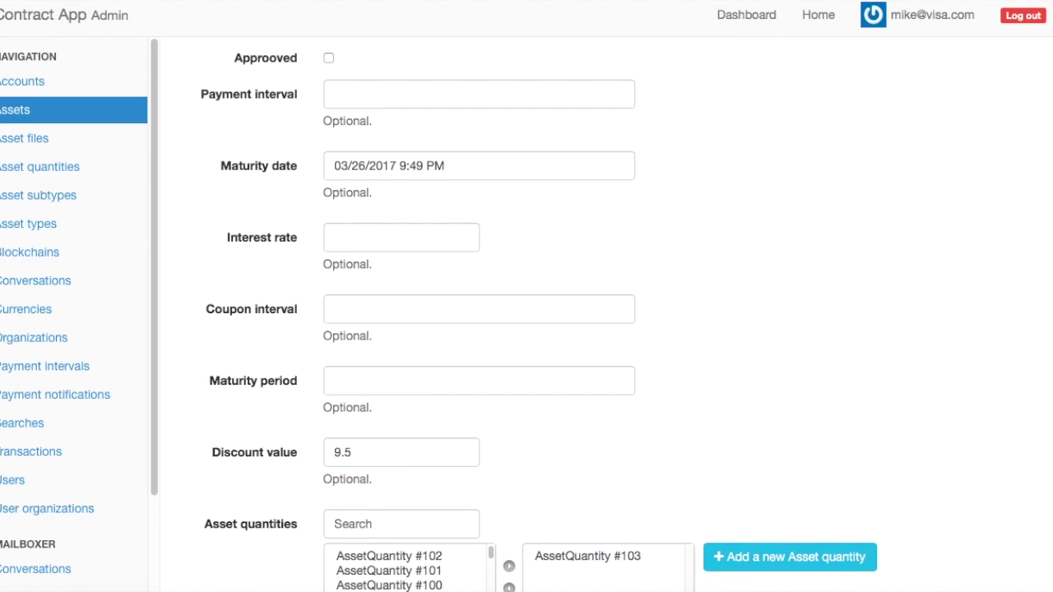
{"action": "key", "text": "super+f"}
{"action": "type", "text": "appro"}
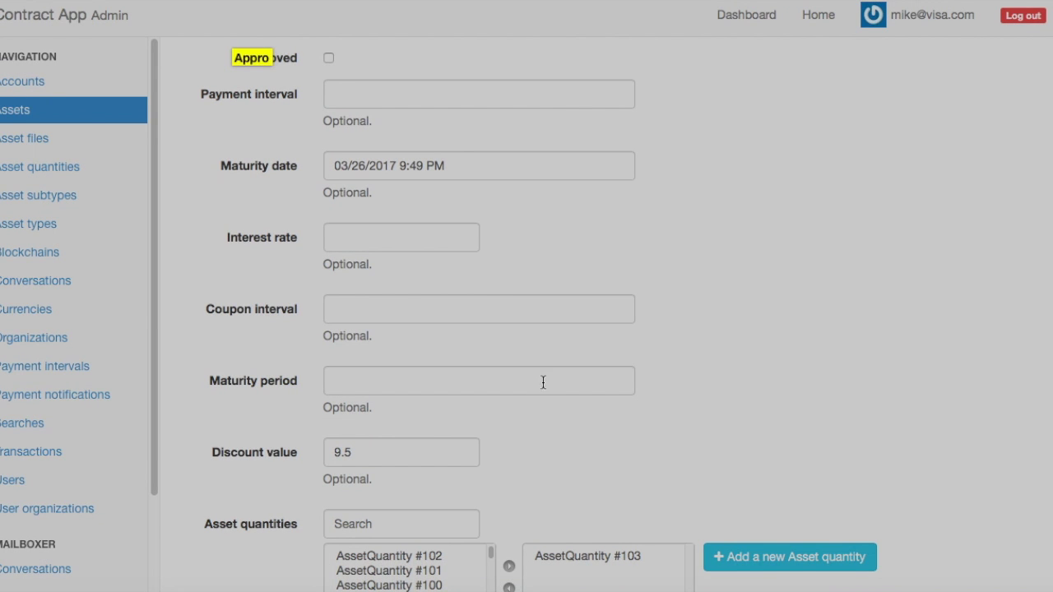
{"action": "left_click", "coordinate": [327, 60]}
{"action": "scroll", "coordinate": [430, 228], "scroll_direction": "down", "scroll_amount": 5}
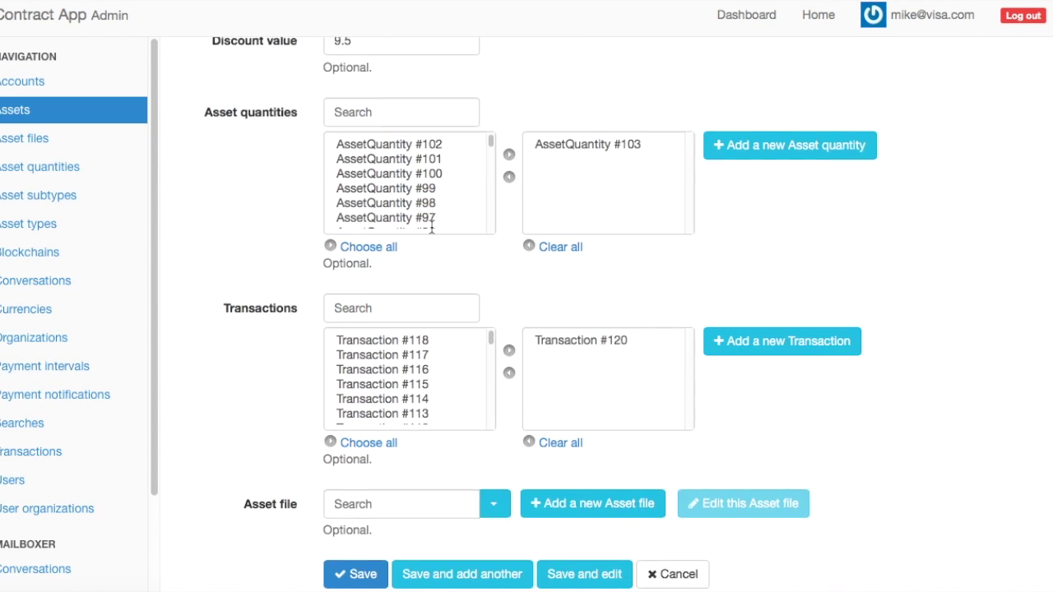
{"action": "scroll", "coordinate": [431, 228], "scroll_direction": "down", "scroll_amount": 2}
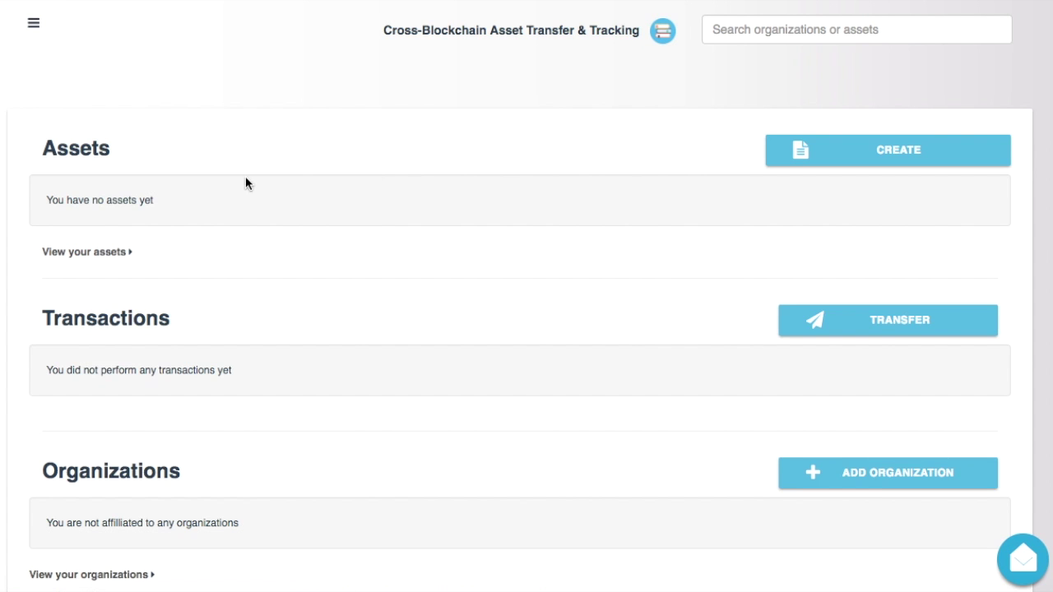
- Search for the commercial paper asset and open its page
{"action": "left_click", "coordinate": [715, 31]}
{"action": "key", "text": "Return"}
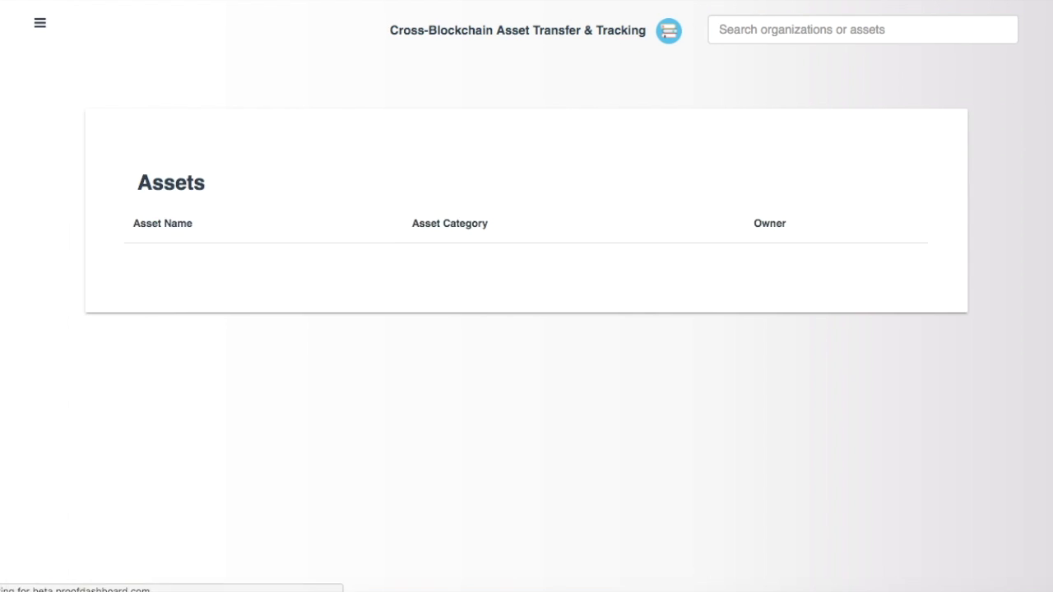
{"action": "left_click", "coordinate": [224, 263]}
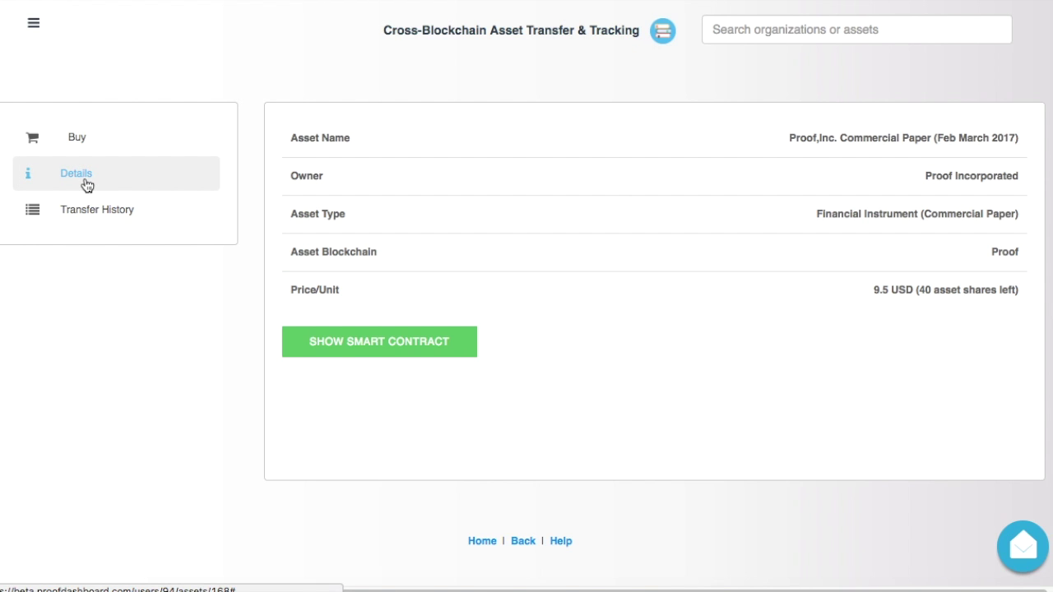
- Try buying 1 unit at $9.5; it fails with 'You have not enough money'
{"action": "left_click", "coordinate": [83, 141]}
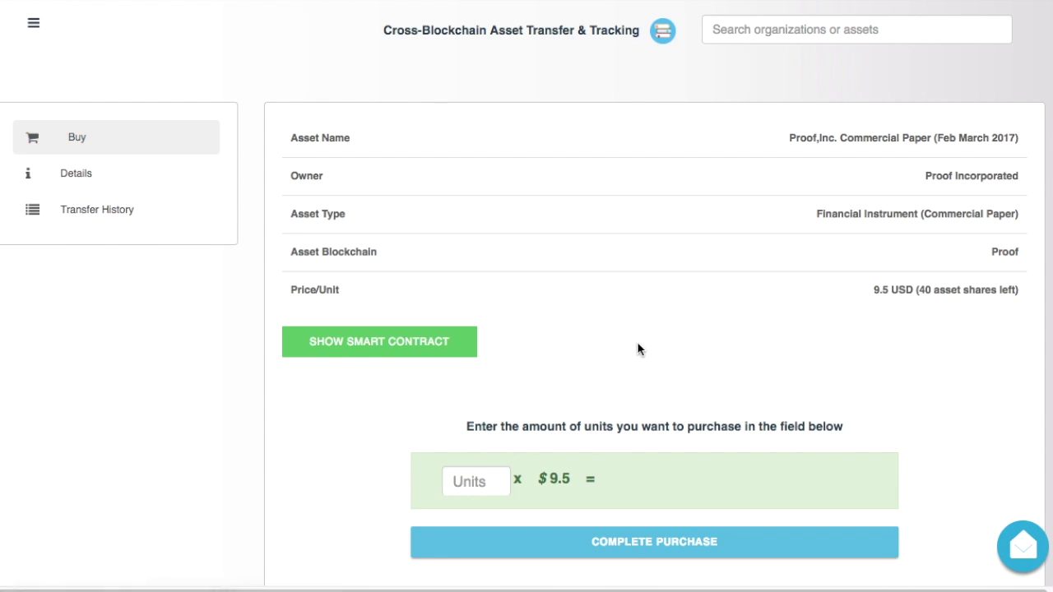
{"action": "scroll", "coordinate": [637, 342], "scroll_direction": "down", "scroll_amount": 1}
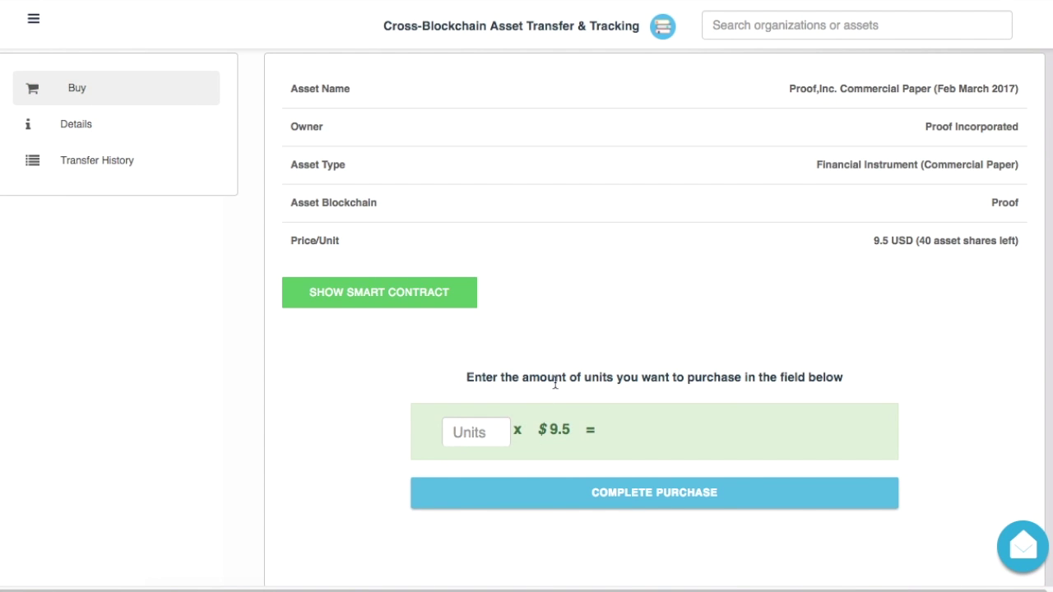
{"action": "type", "text": "1"}
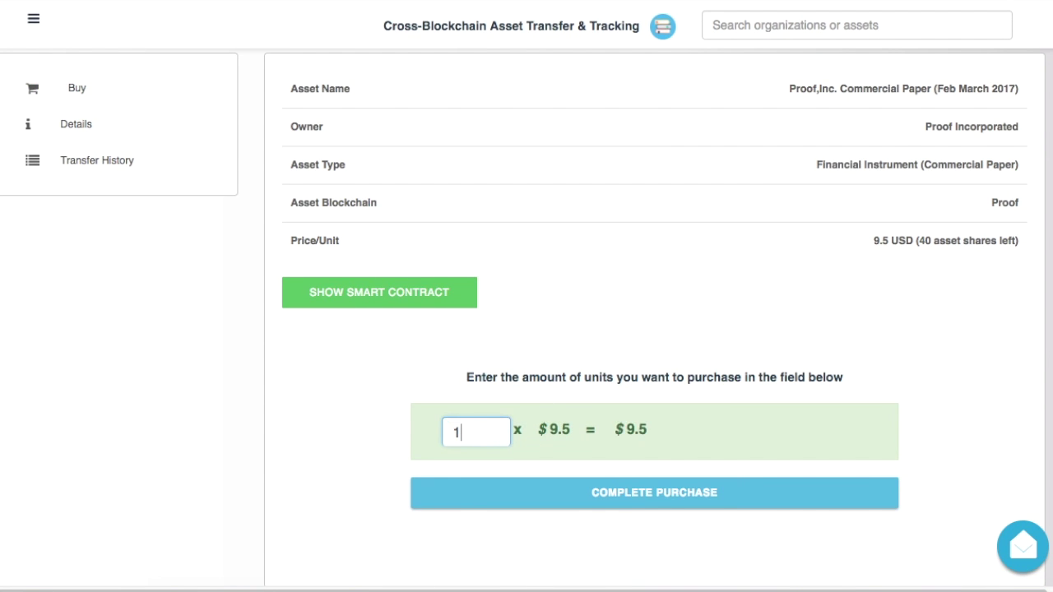
{"action": "left_click", "coordinate": [700, 504]}
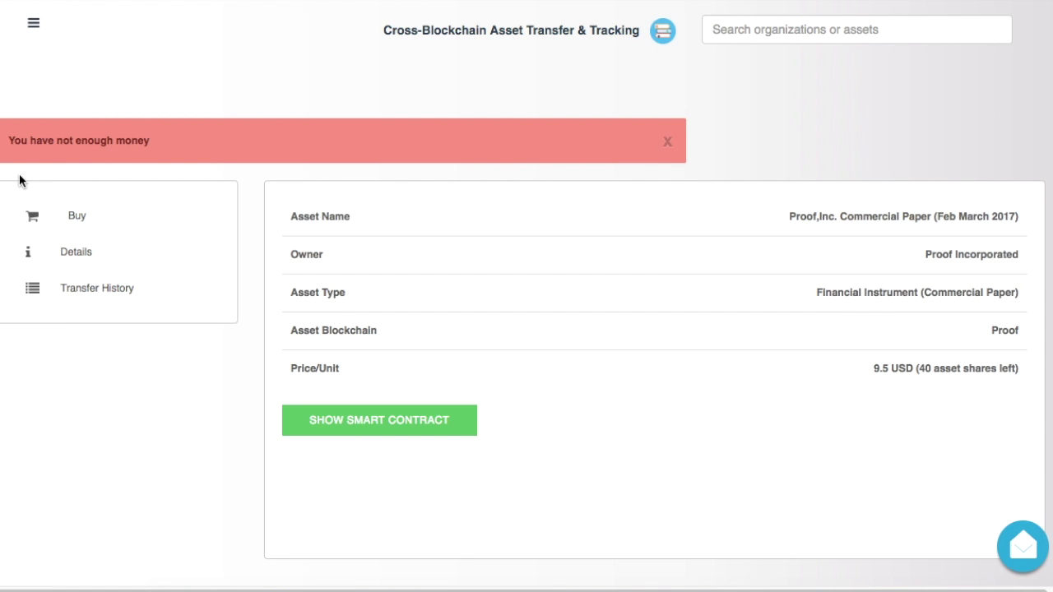
{"action": "left_click", "coordinate": [33, 23]}
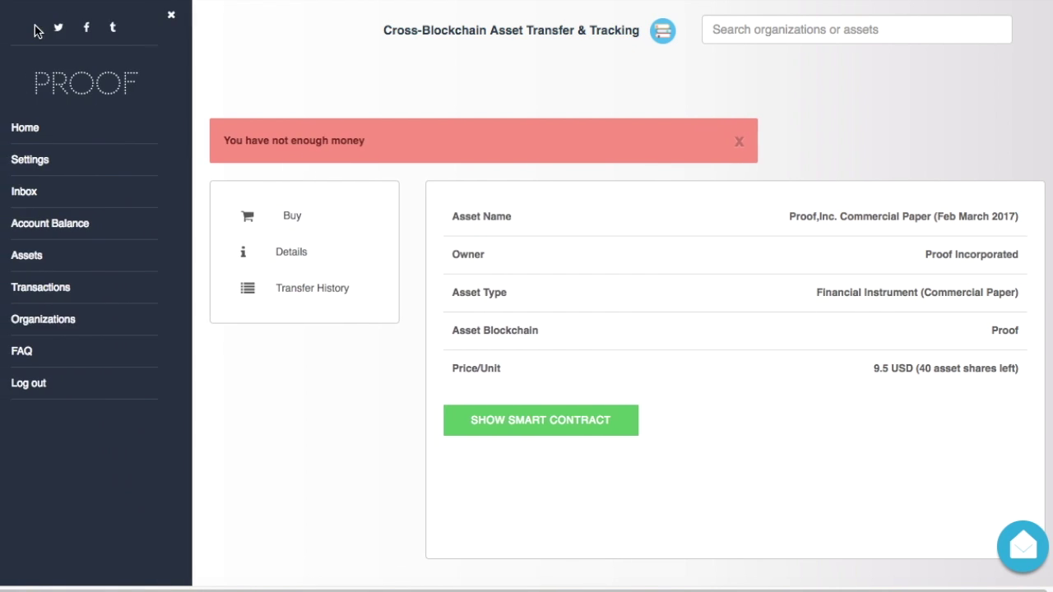
- Select the account's bitcoin deposit address on the Account Balance page's Send Bitcoin dialog
{"action": "left_click", "coordinate": [61, 223]}
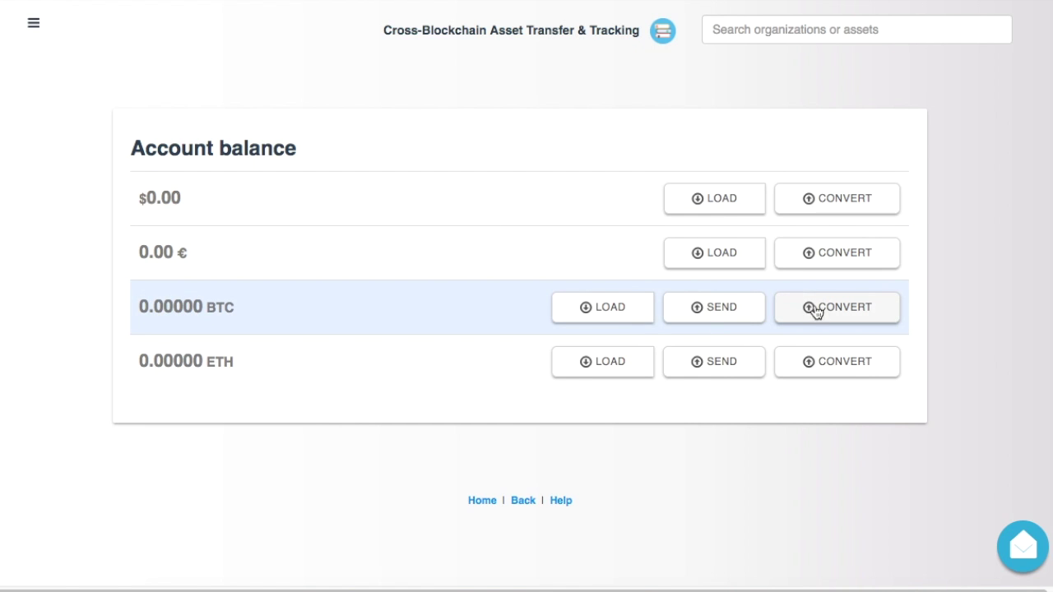
{"action": "left_click", "coordinate": [632, 317]}
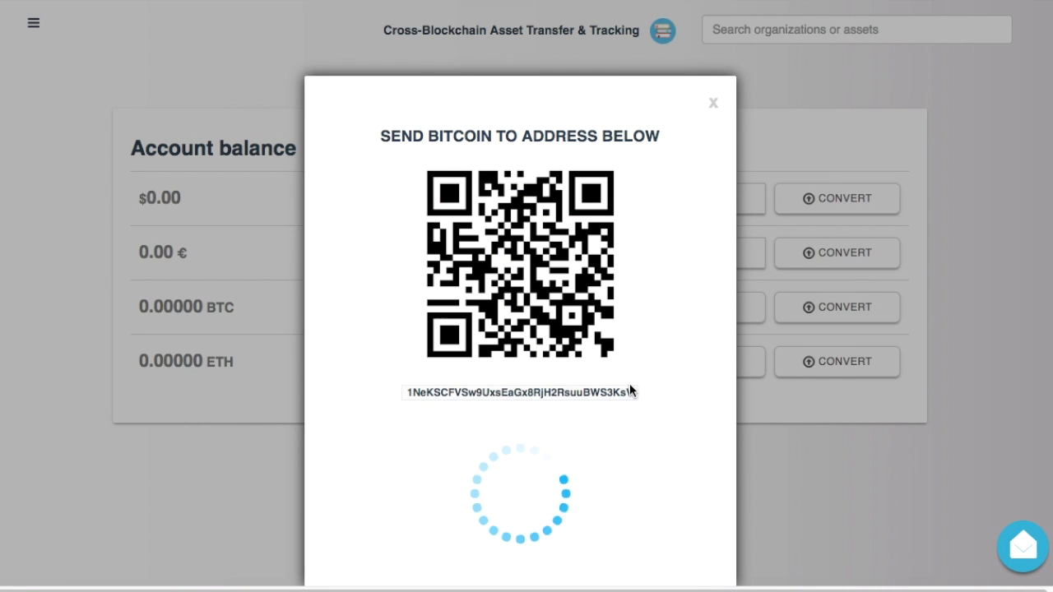
{"action": "left_click_drag", "start_coordinate": [635, 392], "coordinate": [414, 371]}
{"action": "key", "text": "ctrl+c"}
{"action": "left_click", "coordinate": [713, 101]}
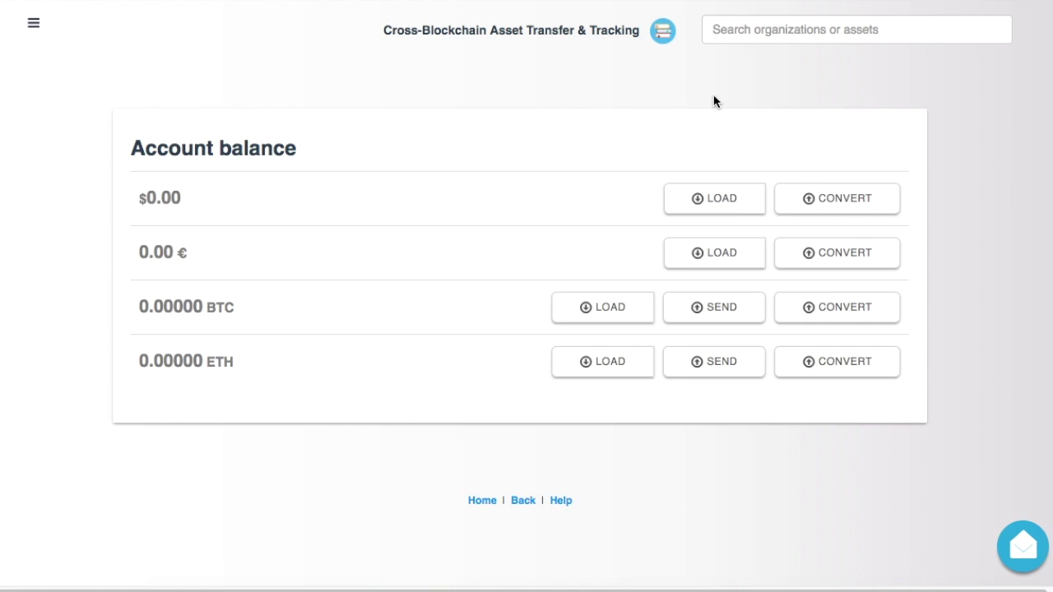
- Bring up the PayPal LOAD form for dollars, entering 10 as Amount, then clearing it
{"action": "left_click", "coordinate": [731, 201]}
{"action": "left_click", "coordinate": [288, 188]}
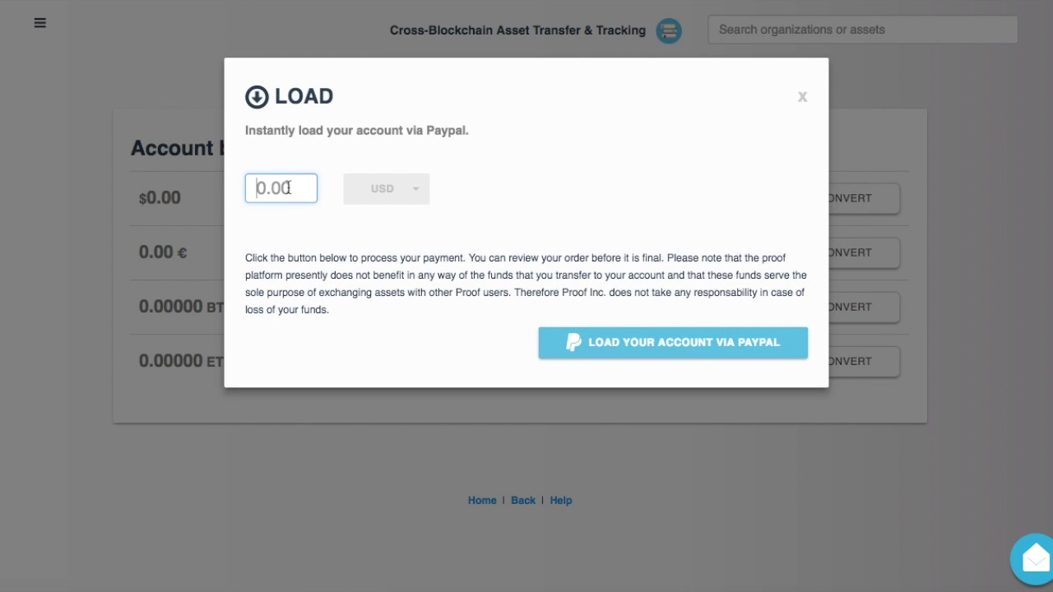
{"action": "type", "text": "10"}
{"action": "key", "text": "BackSpace"}
{"action": "key", "text": "BackSpace"}
- Close the LOAD form and paste the Proof bitcoin address as the Coinbase recipient
{"action": "left_click", "coordinate": [802, 97]}
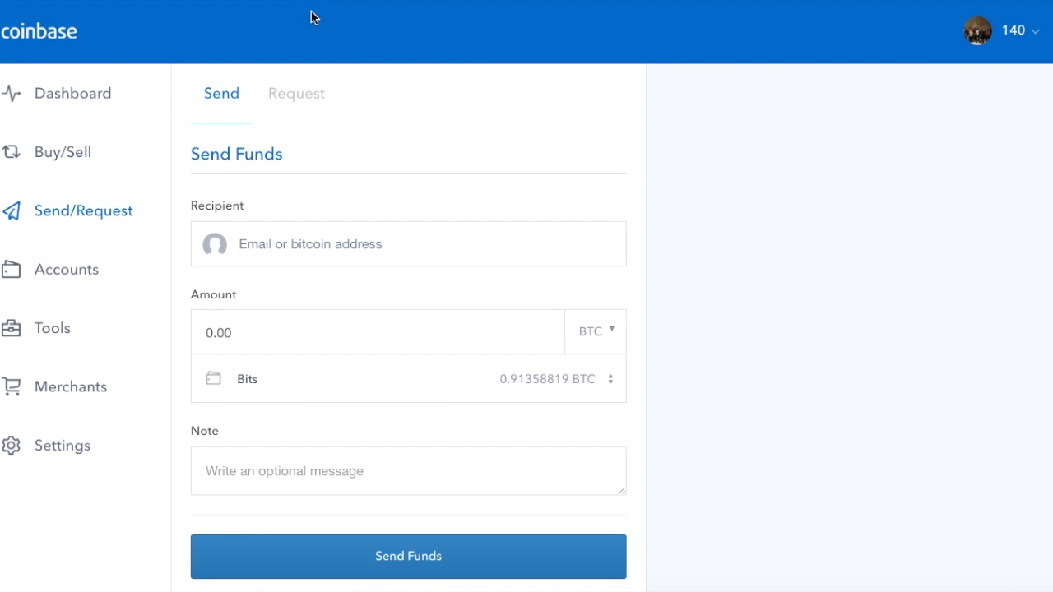
{"action": "left_click", "coordinate": [341, 259]}
{"action": "key", "text": "ctrl+v"}
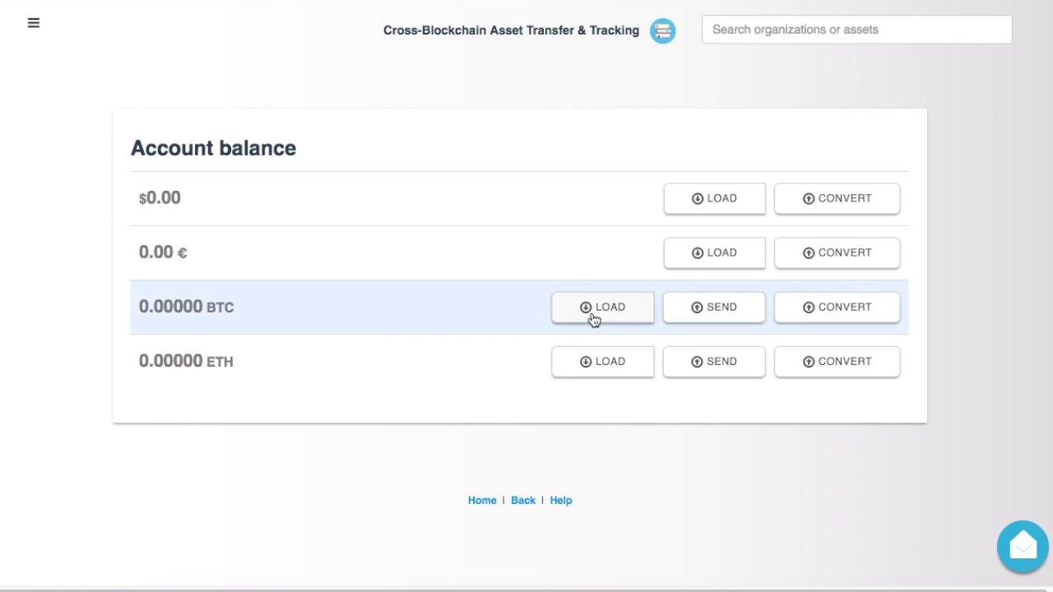
{"action": "left_click", "coordinate": [594, 317]}
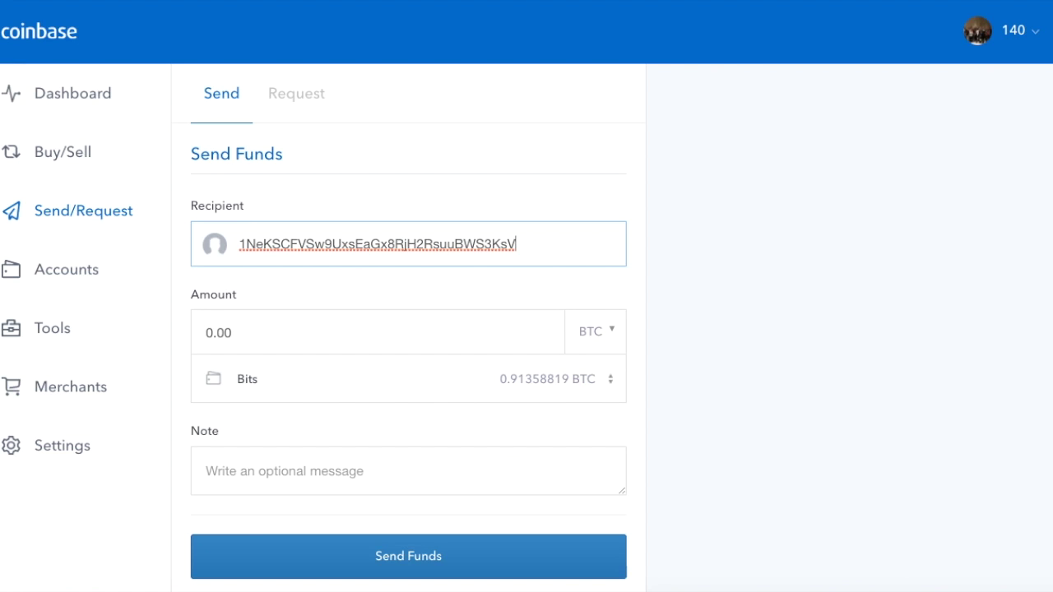
- Send $20.00 (0.017122 BTC) with the amount set in USD, and confirm it
{"action": "left_click", "coordinate": [294, 335]}
{"action": "key", "text": "ctrl+a"}
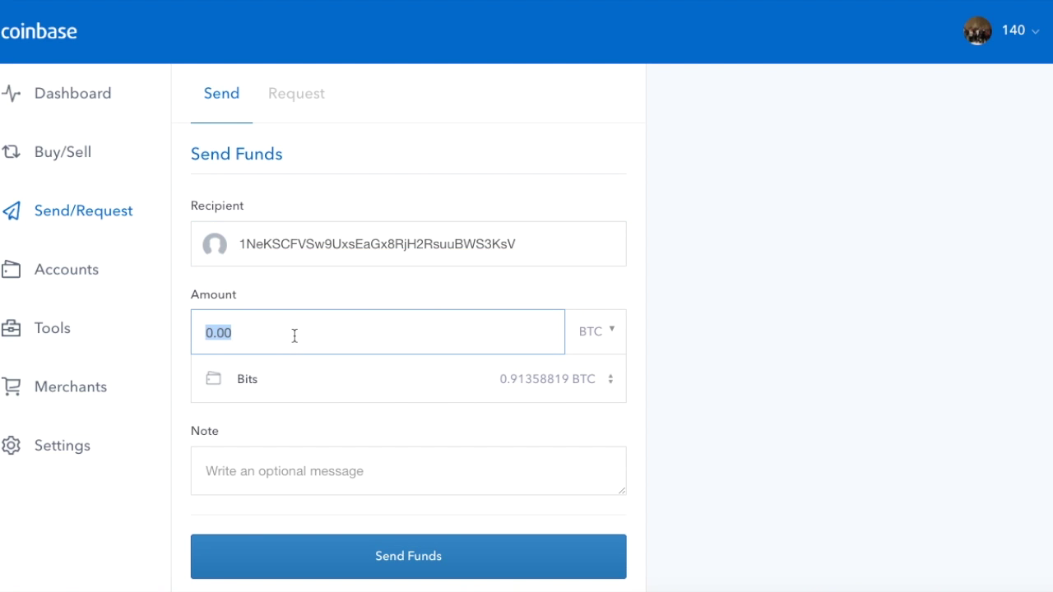
{"action": "left_click", "coordinate": [597, 336]}
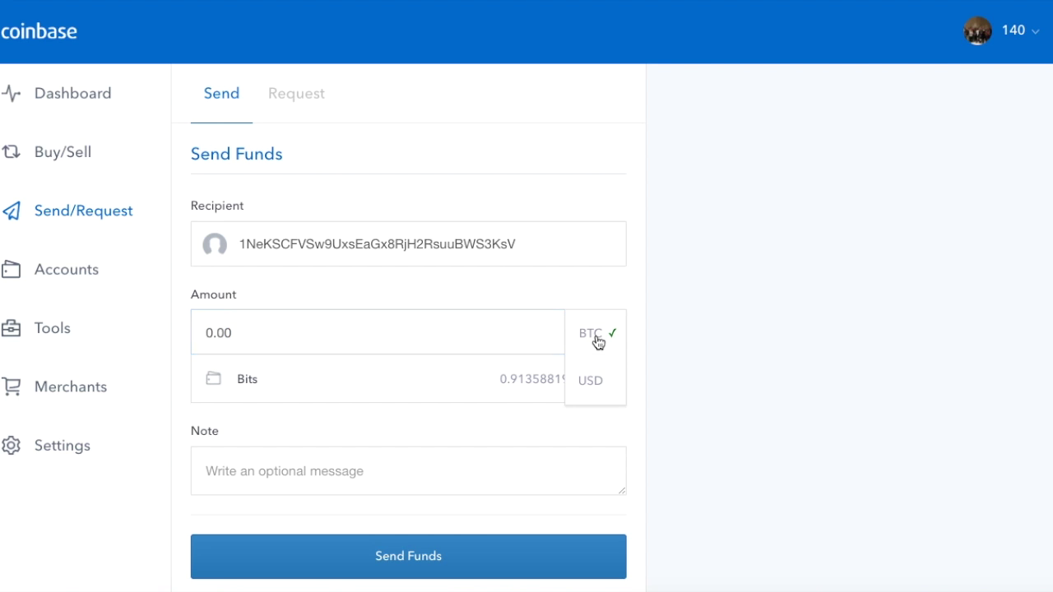
{"action": "left_click", "coordinate": [597, 383]}
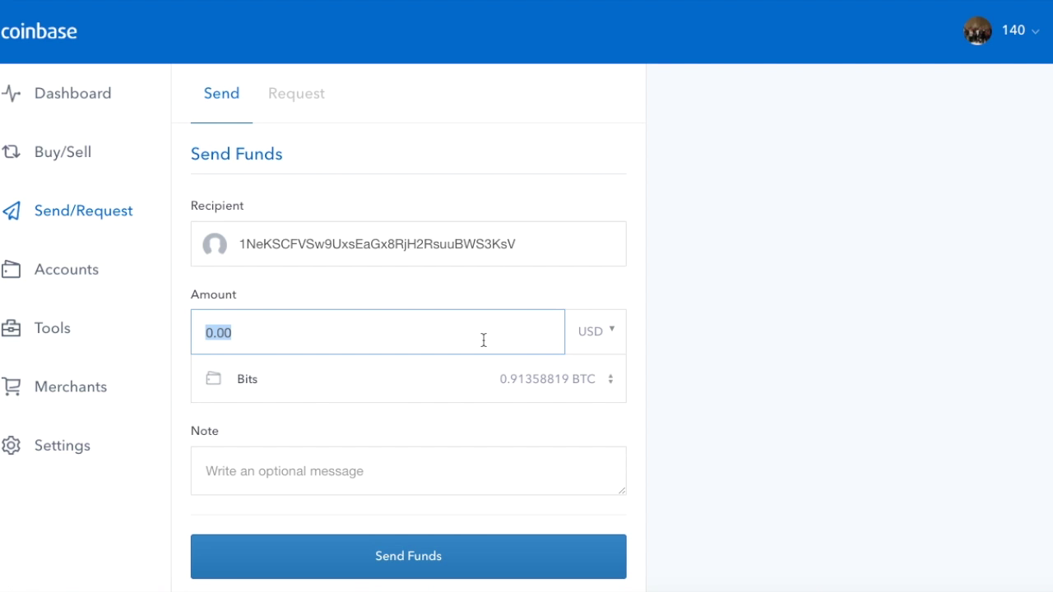
{"action": "type", "text": "20"}
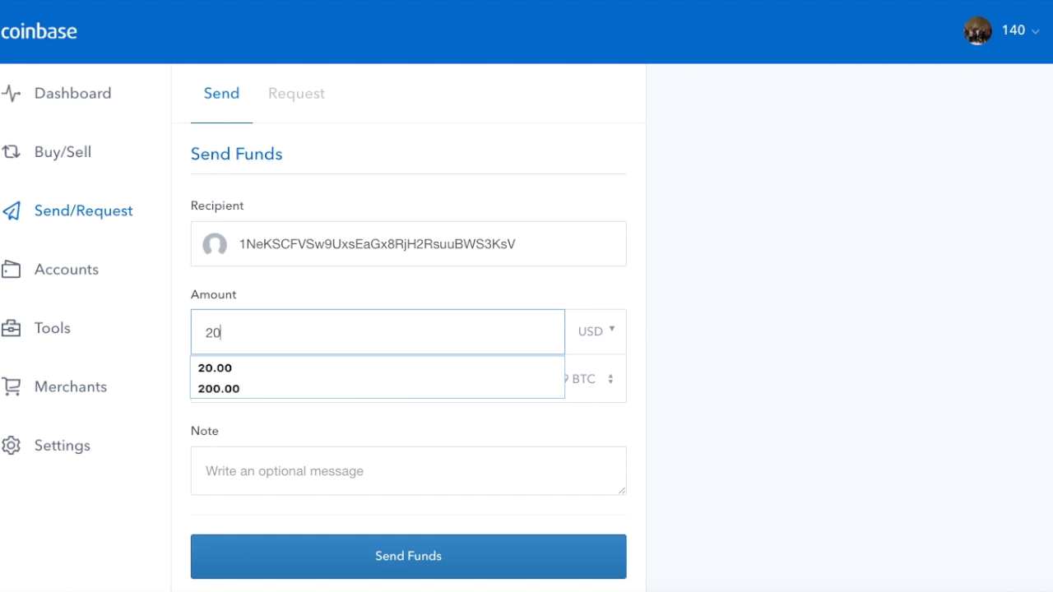
{"action": "left_click", "coordinate": [938, 370]}
{"action": "scroll", "coordinate": [361, 542], "scroll_direction": "down", "scroll_amount": 1}
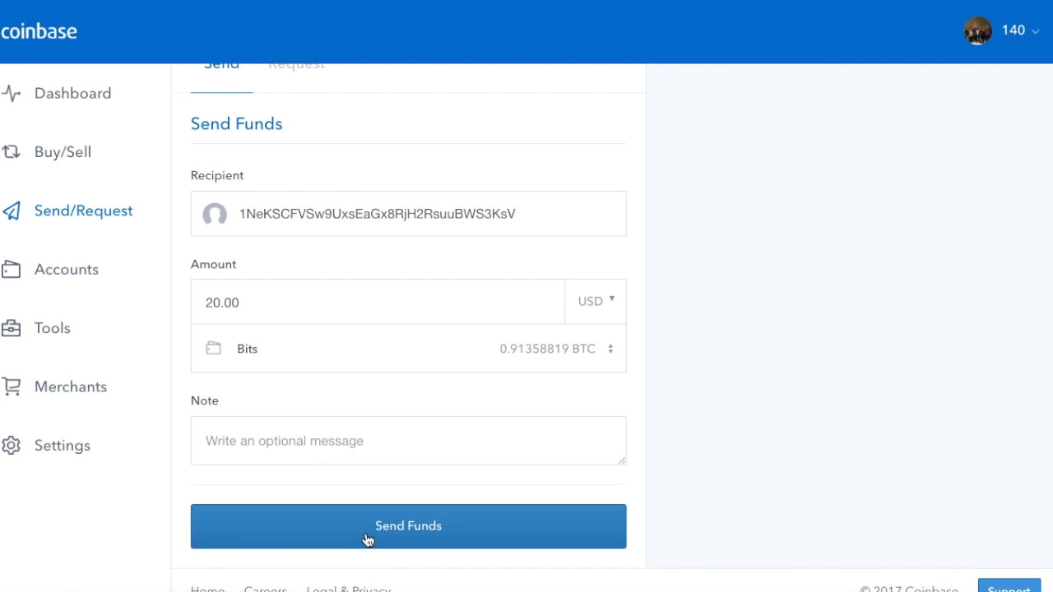
{"action": "left_click", "coordinate": [440, 527]}
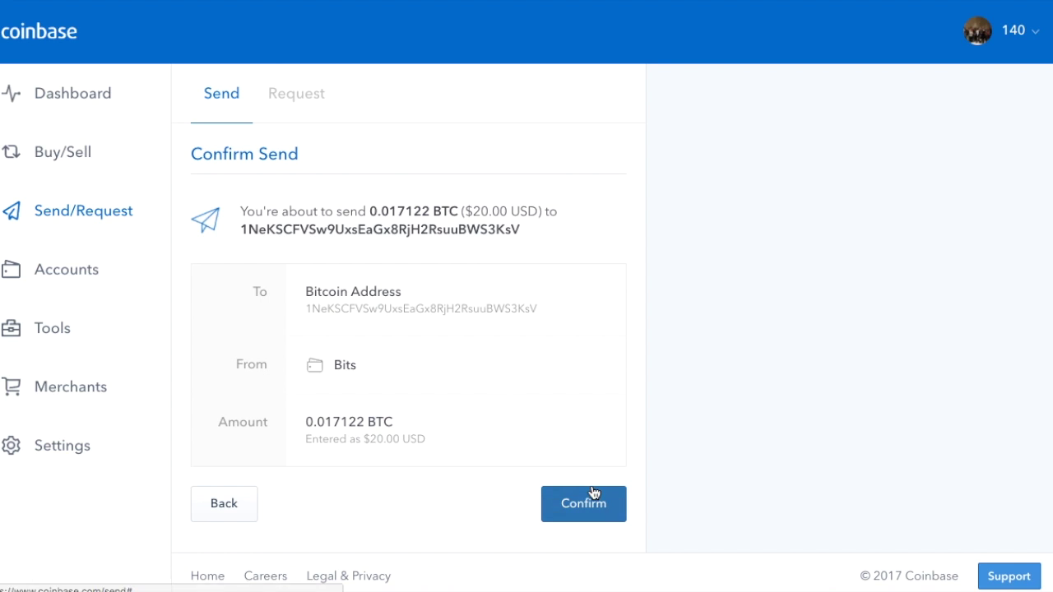
{"action": "left_click", "coordinate": [597, 505]}
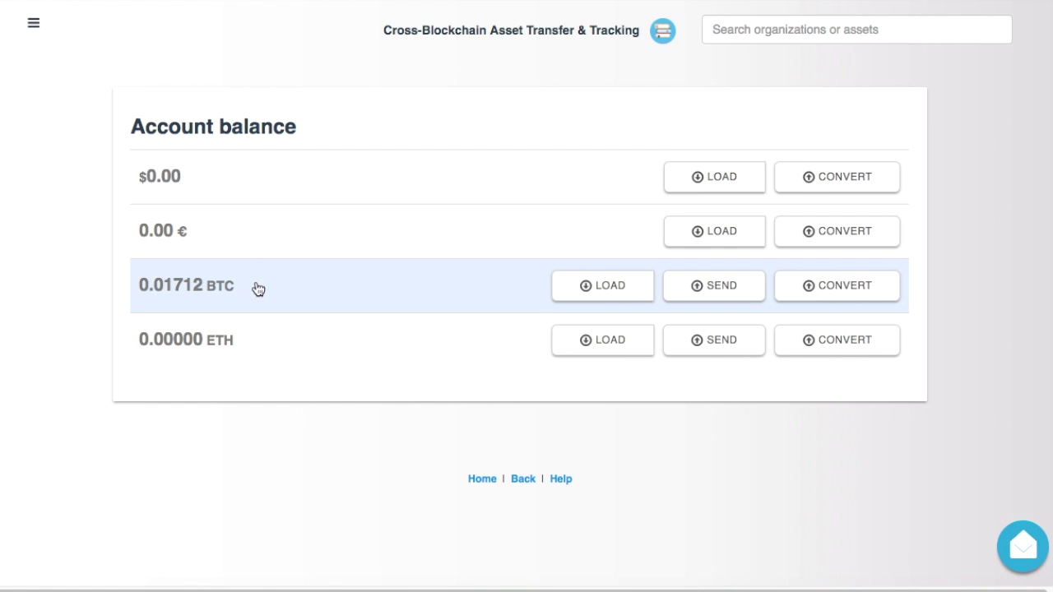
- Convert 0.01 BTC to USD, leaving $11.67 and 0.00698 BTC in the account
{"action": "left_click", "coordinate": [880, 281]}
{"action": "left_click", "coordinate": [852, 327]}
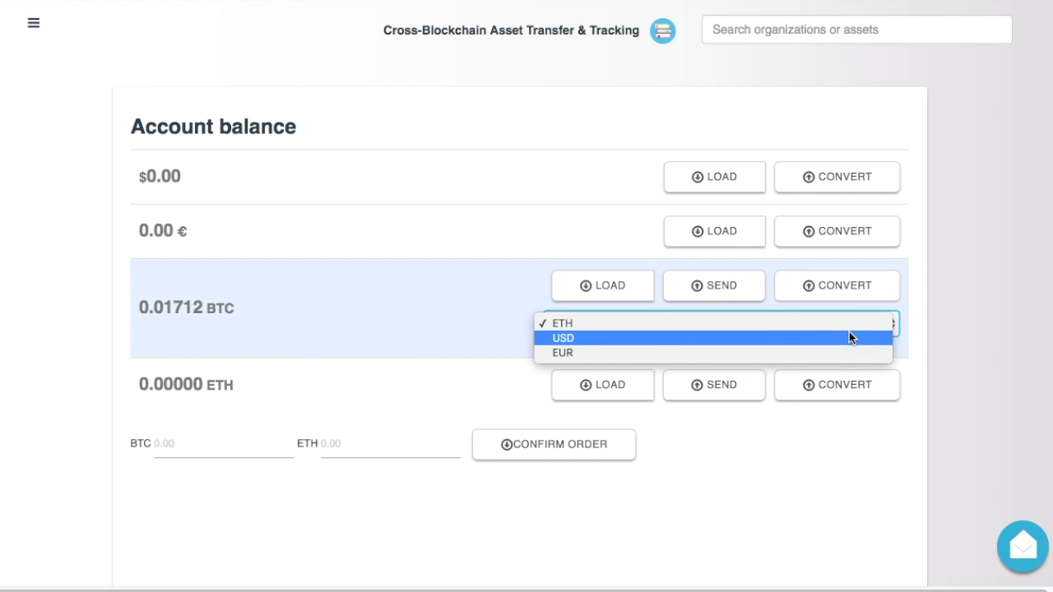
{"action": "left_click", "coordinate": [772, 335]}
{"action": "left_click", "coordinate": [215, 438]}
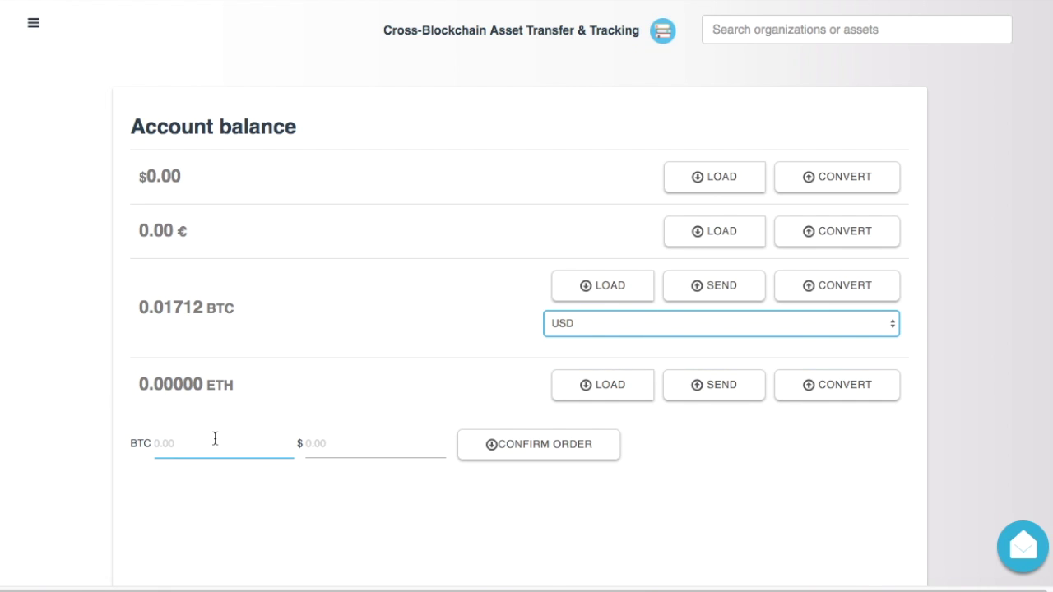
{"action": "type", "text": ".01"}
{"action": "scroll", "coordinate": [414, 455], "scroll_direction": "down", "scroll_amount": 1}
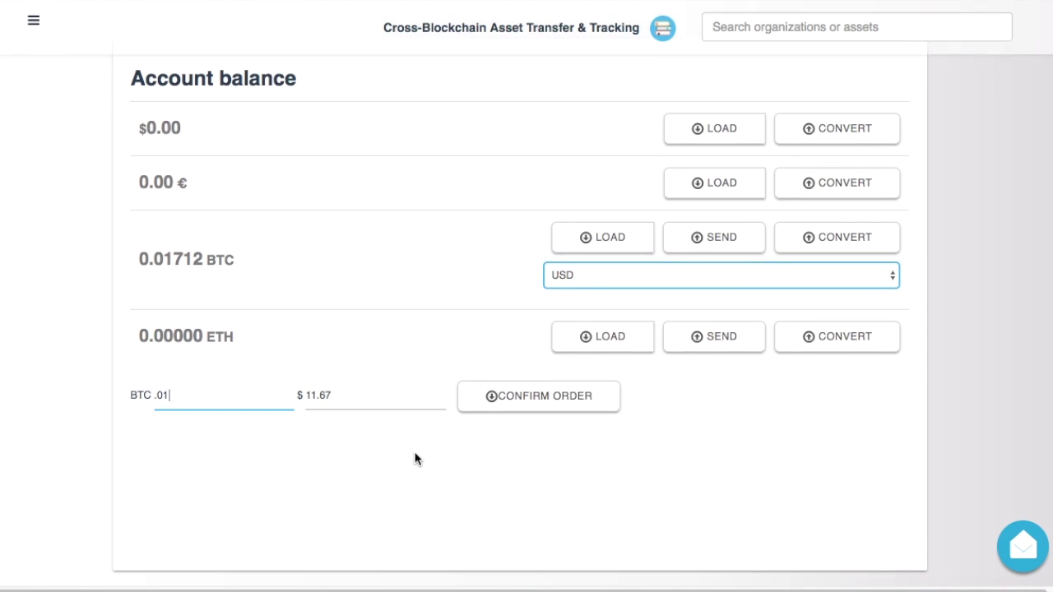
{"action": "left_click", "coordinate": [533, 410]}
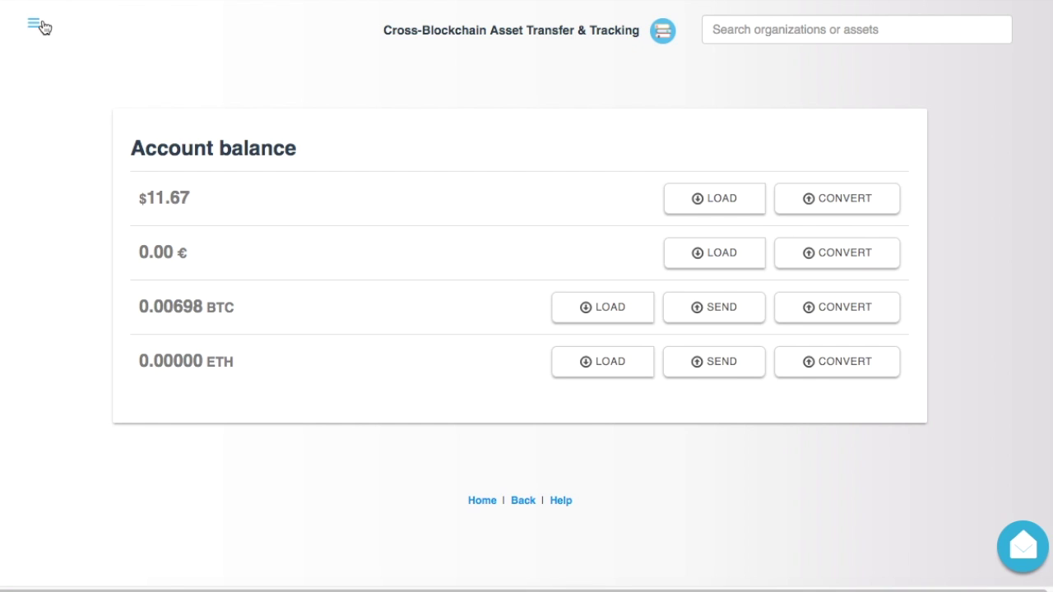
{"action": "left_click", "coordinate": [746, 33]}
{"action": "key", "text": "Return"}
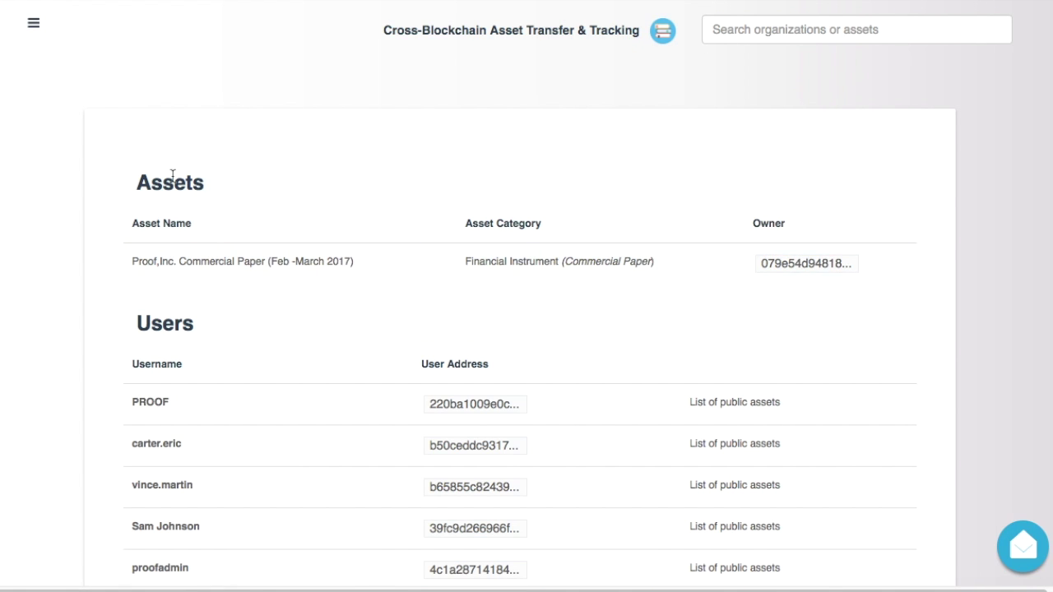
- Buy 1 unit of Proof,Inc. Commercial Paper (Feb March 2017) at $9.5, leaving 39 shares
{"action": "left_click", "coordinate": [210, 261]}
{"action": "left_click", "coordinate": [77, 138]}
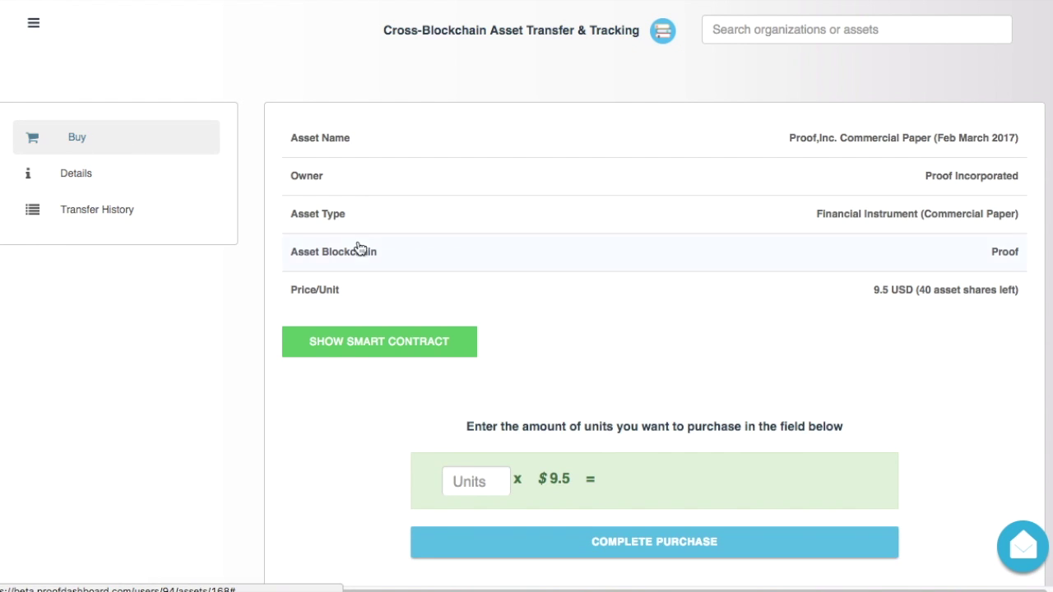
{"action": "left_click", "coordinate": [484, 469]}
{"action": "type", "text": "1"}
{"action": "scroll", "coordinate": [695, 407], "scroll_direction": "down", "scroll_amount": 2}
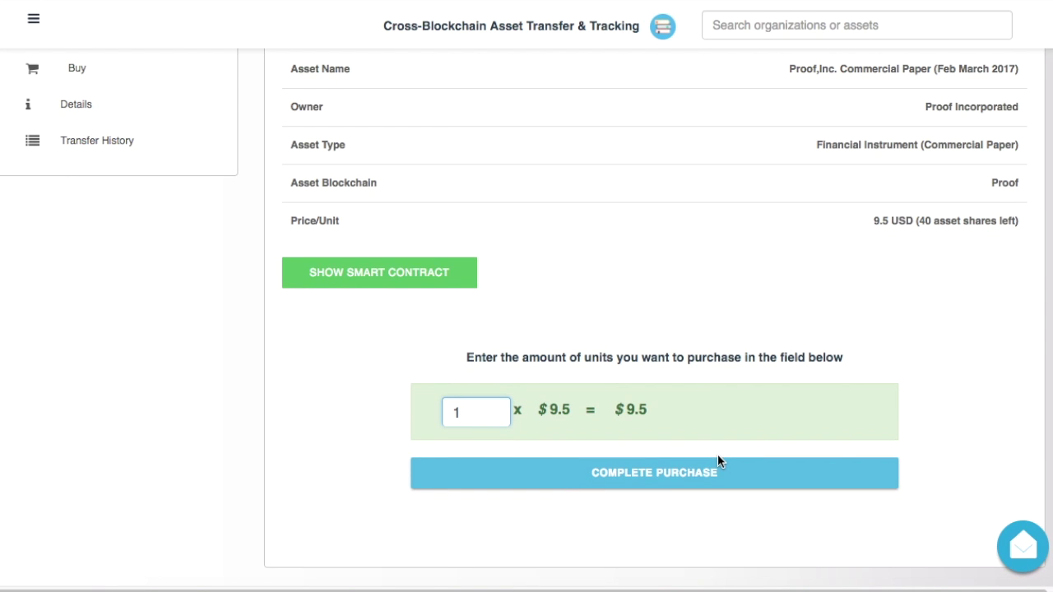
{"action": "left_click", "coordinate": [660, 484]}
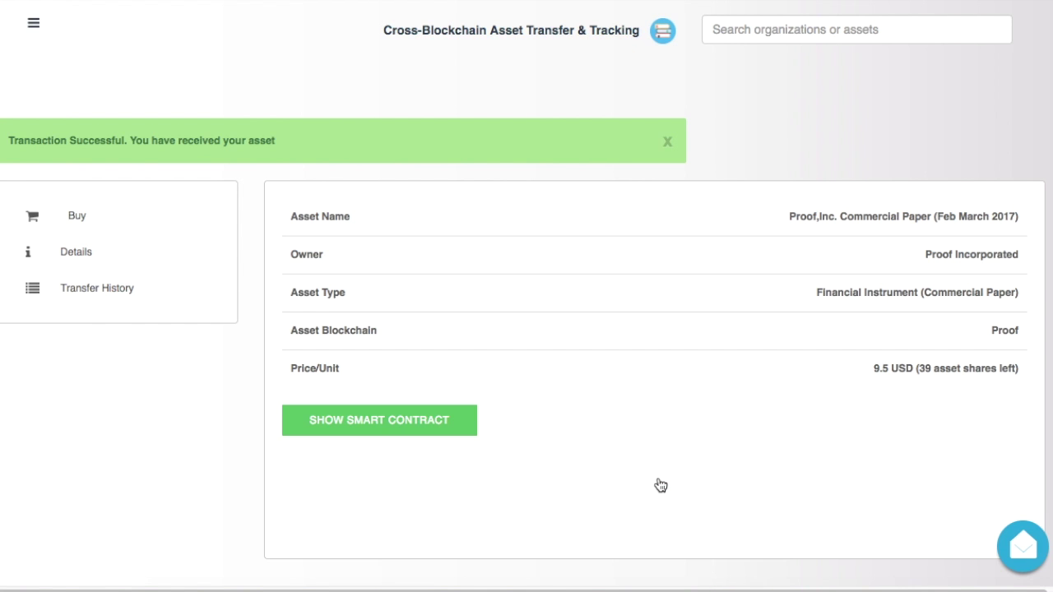
- Go to the home dashboard and scroll through it
{"action": "left_click", "coordinate": [34, 24]}
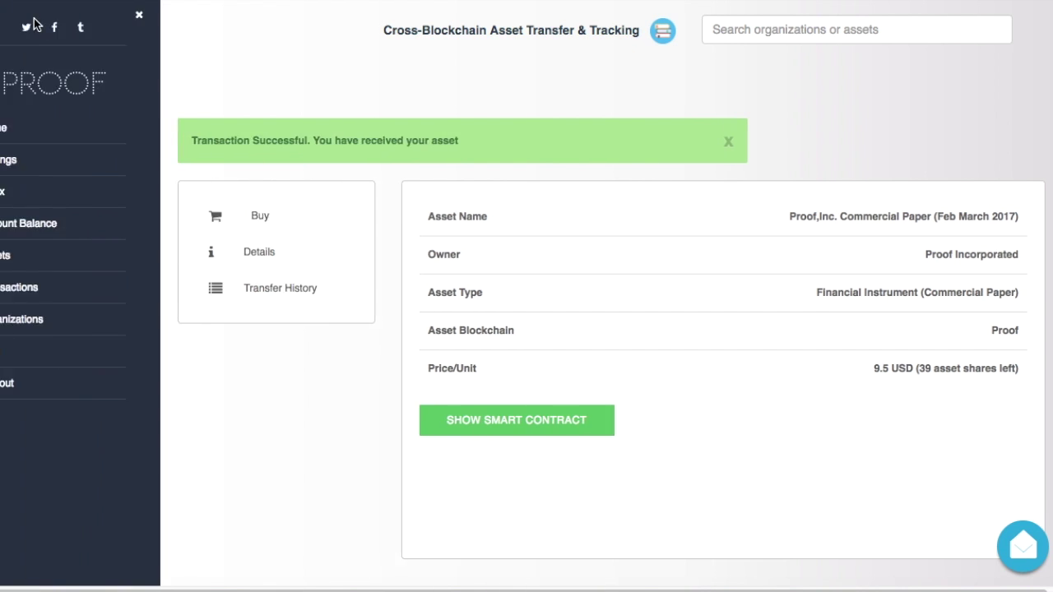
{"action": "left_click", "coordinate": [25, 129]}
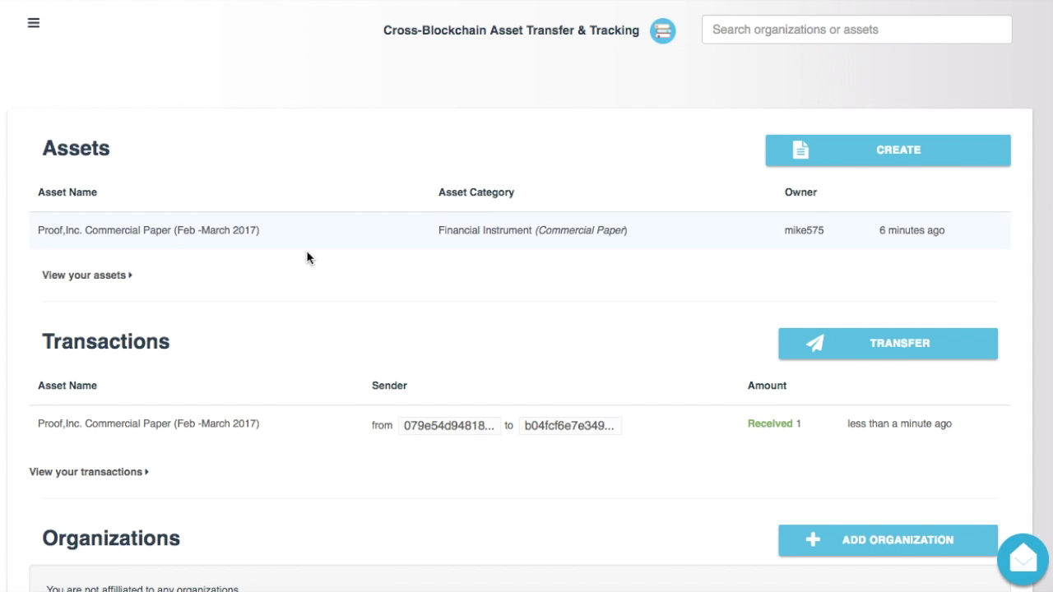
{"action": "scroll", "coordinate": [819, 272], "scroll_direction": "down", "scroll_amount": 2}
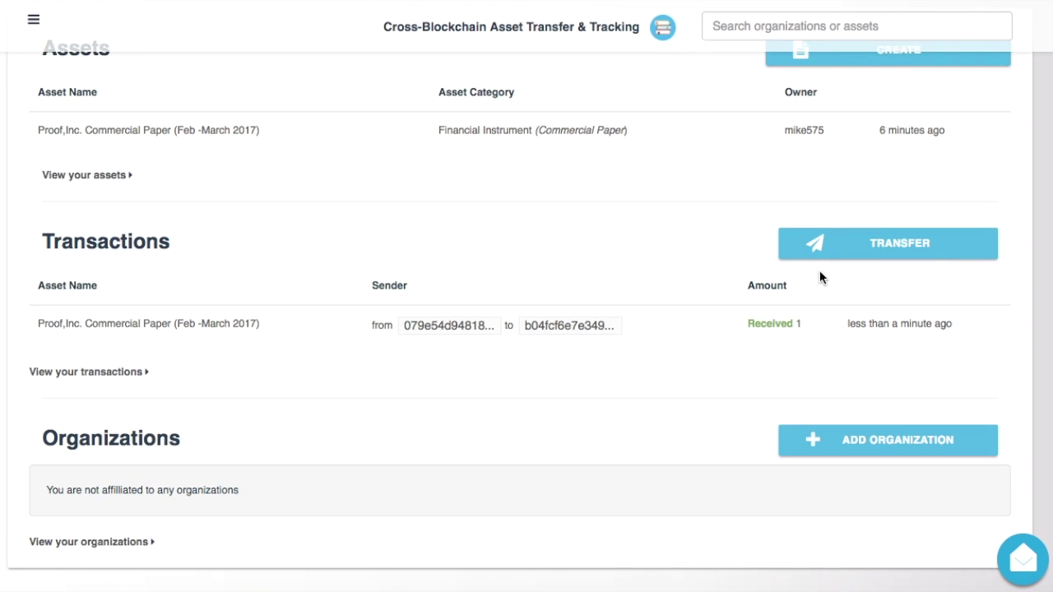
{"action": "scroll", "coordinate": [798, 335], "scroll_direction": "up", "scroll_amount": 2}
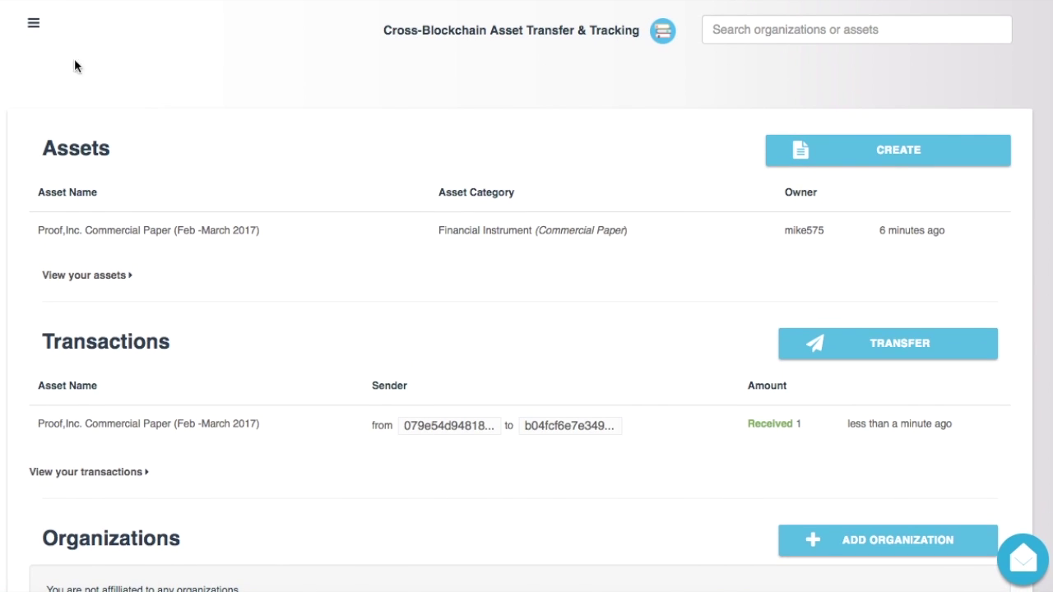
- Check the $2.17 dollar balance on the Account Balance page
{"action": "left_click", "coordinate": [33, 23]}
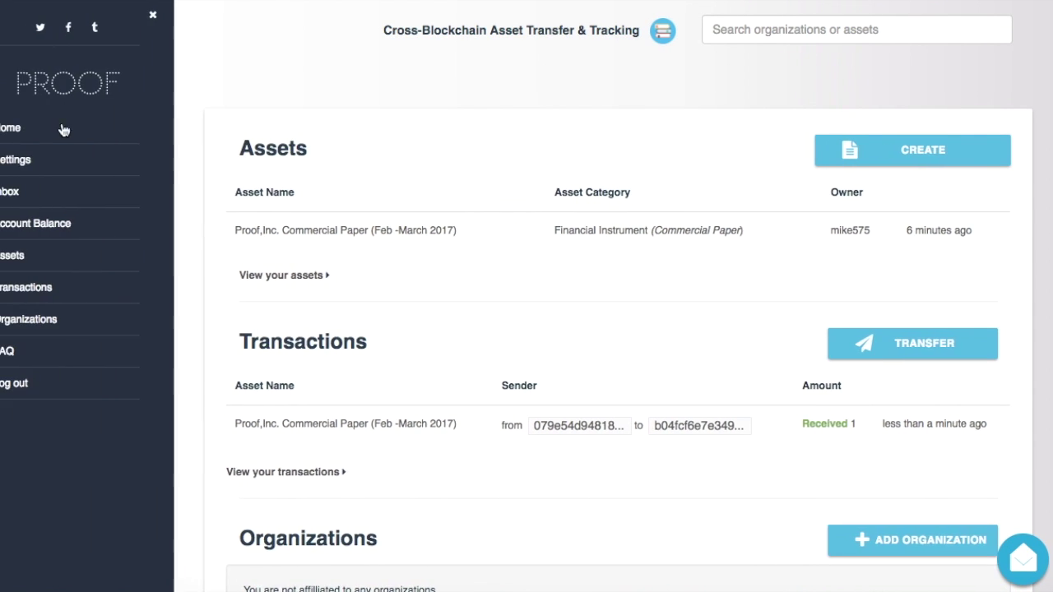
{"action": "left_click", "coordinate": [51, 224]}
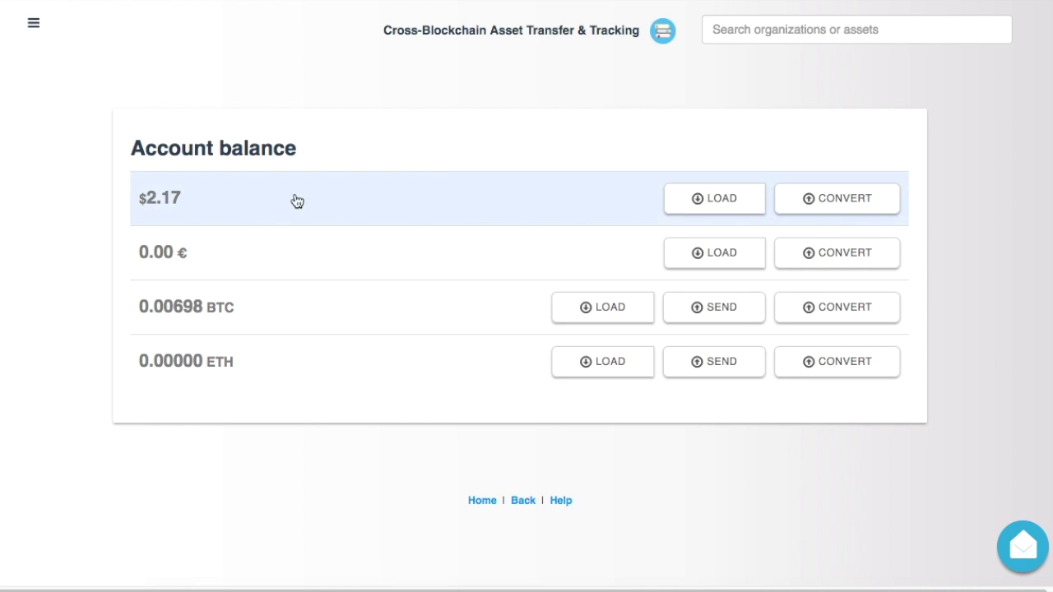
{"action": "left_click", "coordinate": [33, 23]}
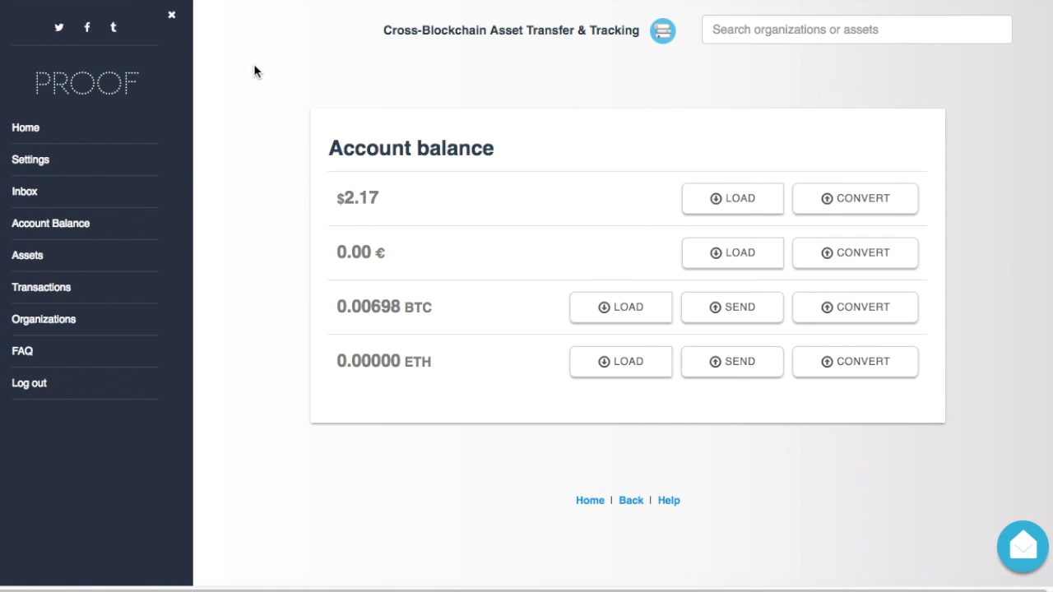
{"action": "left_click", "coordinate": [172, 18]}
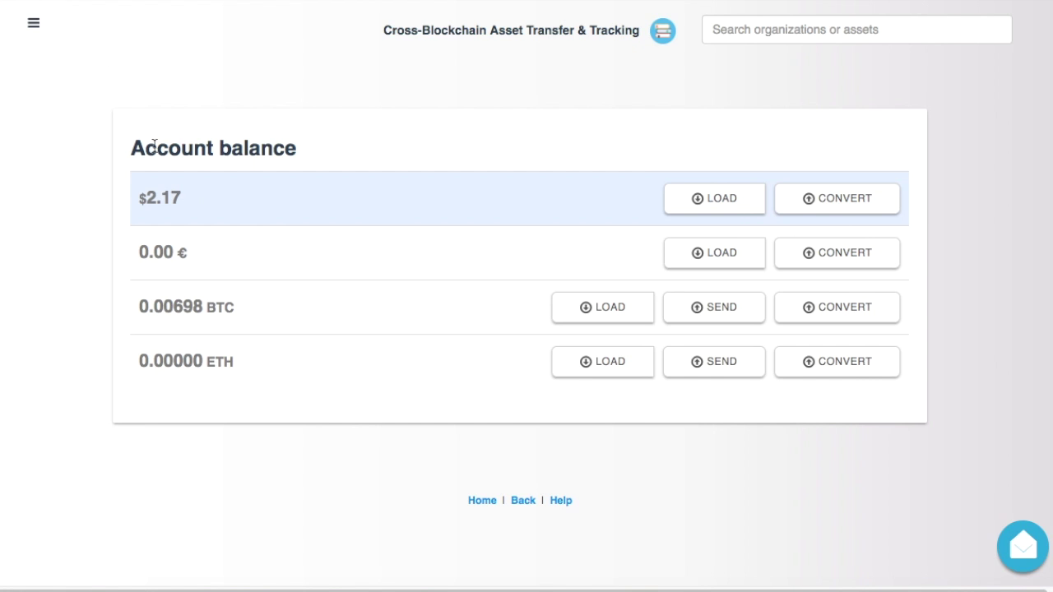
- Return home, where the commercial paper and its received unit are listed
{"action": "left_click", "coordinate": [34, 23]}
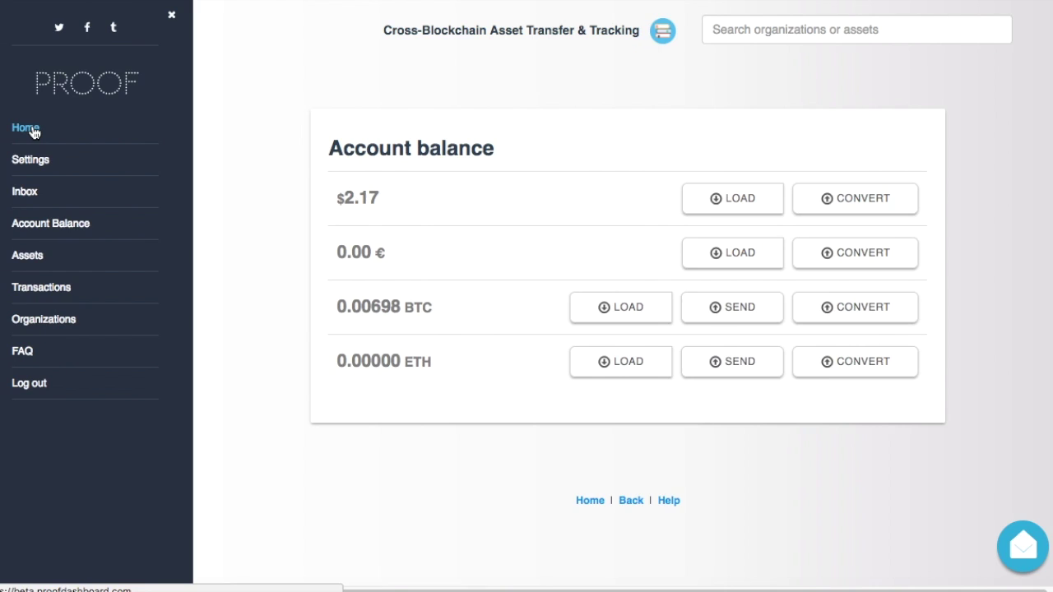
{"action": "left_click", "coordinate": [33, 128]}
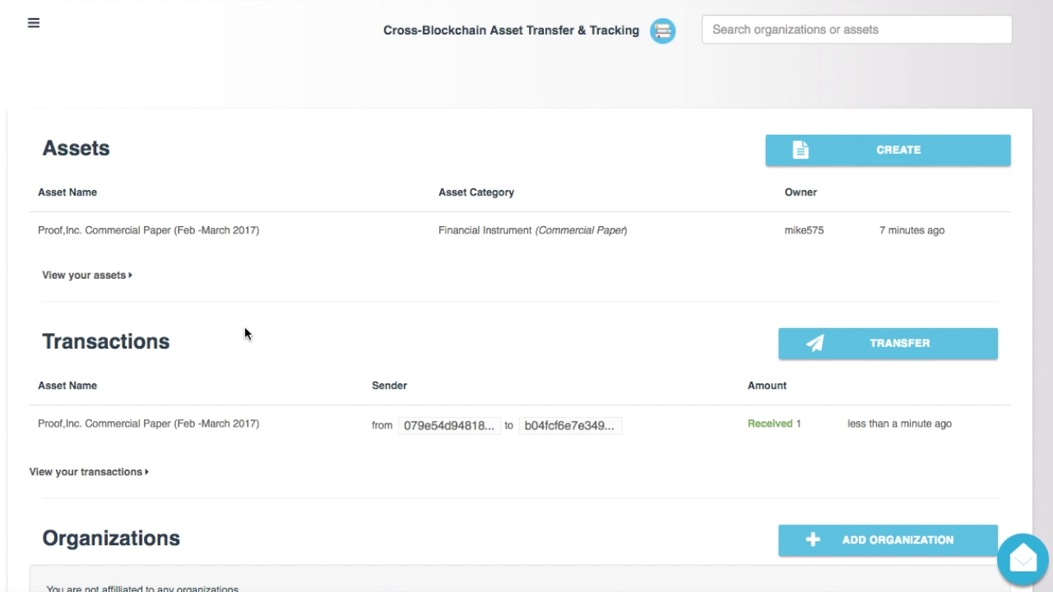
{"action": "scroll", "coordinate": [244, 329], "scroll_direction": "down", "scroll_amount": 1}
{"action": "scroll", "coordinate": [245, 329], "scroll_direction": "up", "scroll_amount": 1}
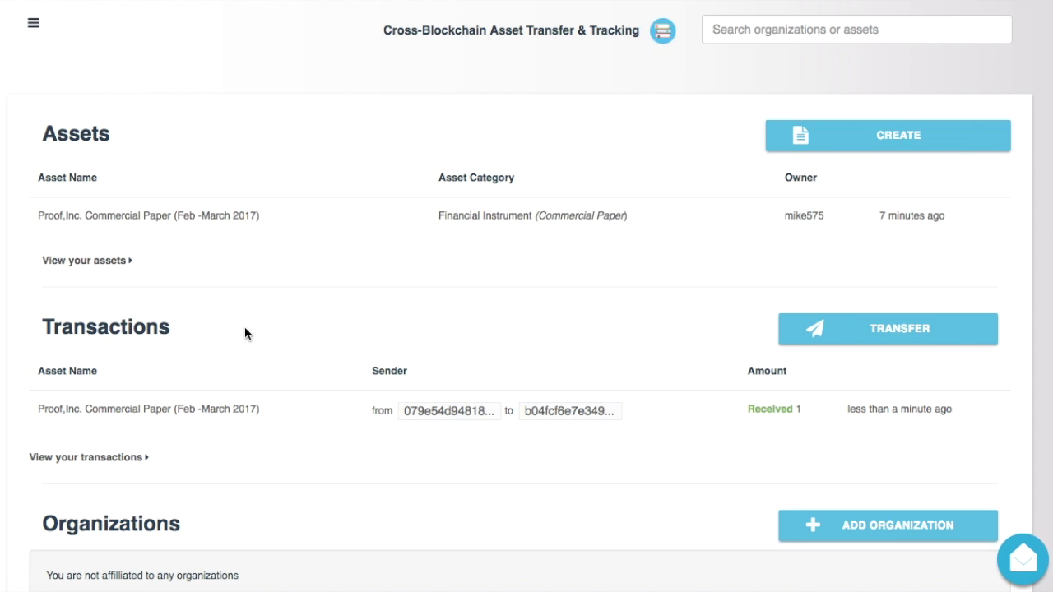
{"action": "left_click", "coordinate": [808, 32]}
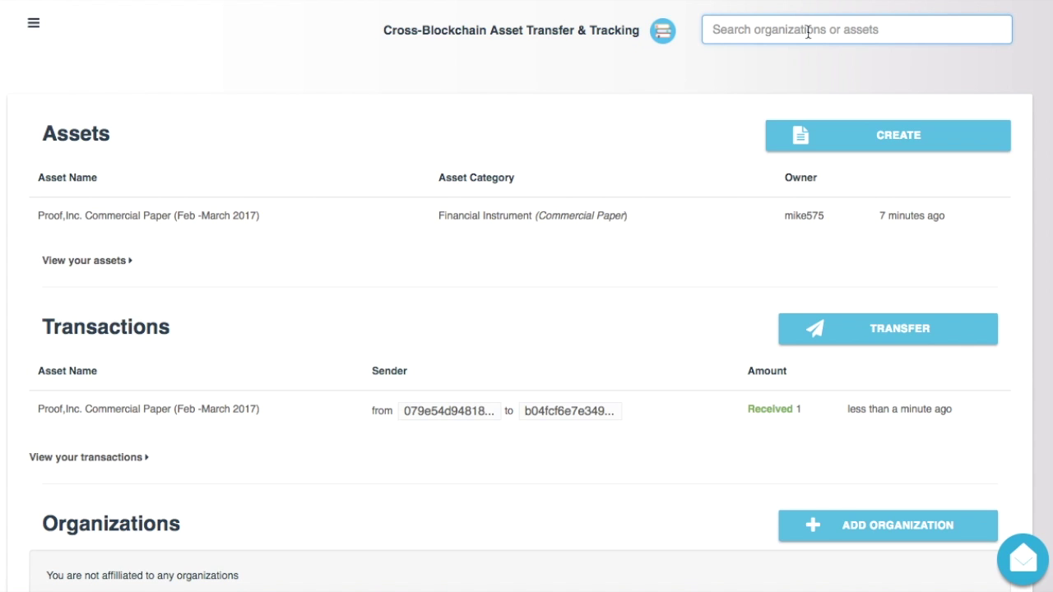